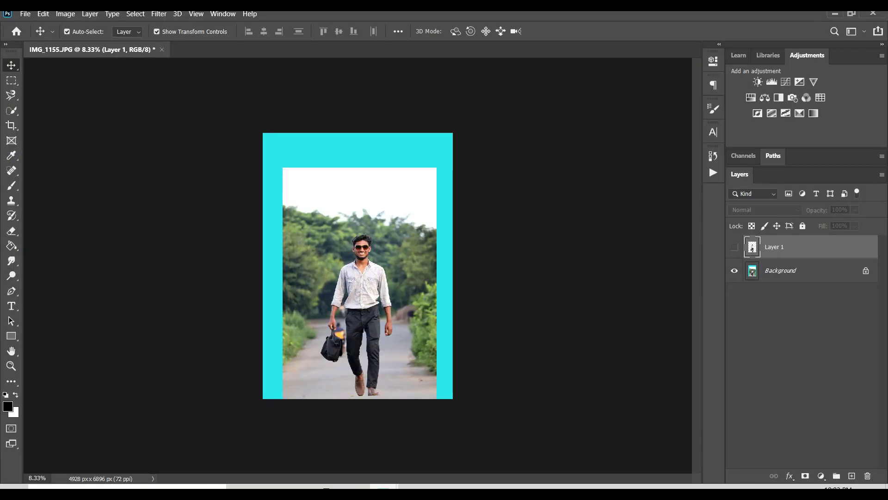
Zoom in on the photo, then show Layer 1 and hide Background to inspect the cut-out.
{"action": "key", "text": "ctrl+plus"}
{"action": "key", "text": "ctrl+plus"}
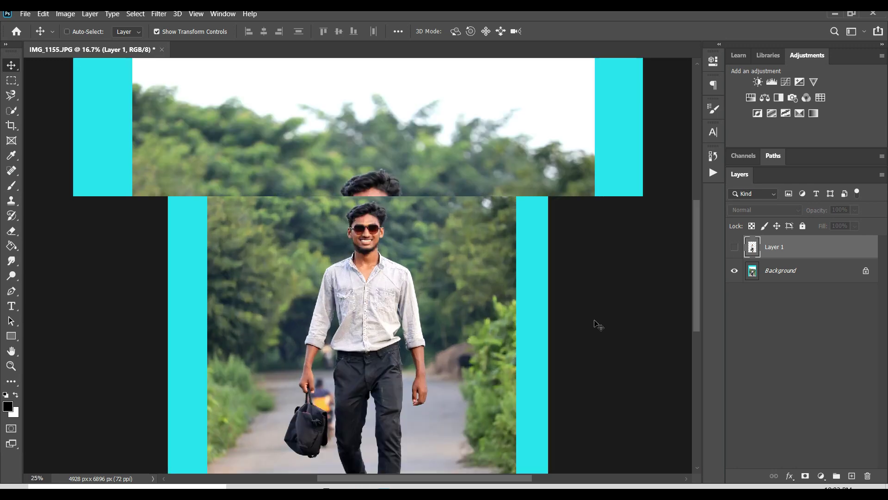
{"action": "key", "text": "ctrl+plus"}
{"action": "key", "text": "ctrl+minus"}
{"action": "key", "text": "ctrl+minus"}
{"action": "key", "text": "ctrl+minus"}
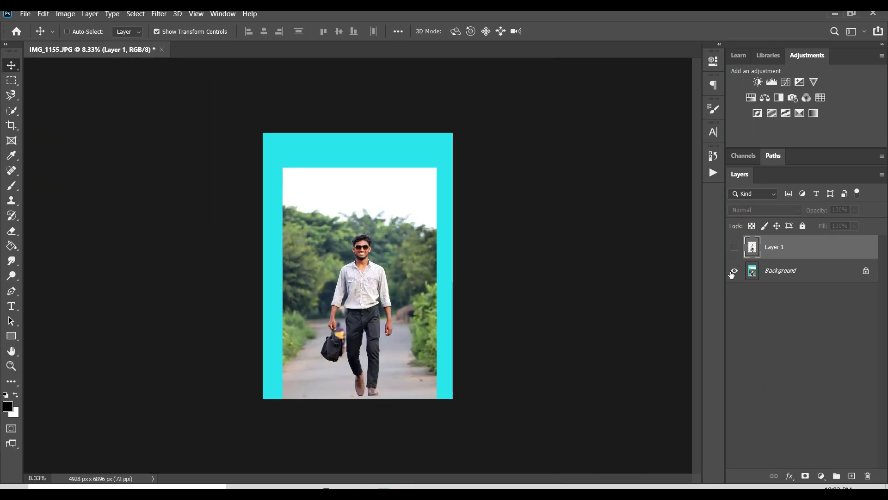
{"action": "left_click", "coordinate": [734, 246]}
{"action": "left_click", "coordinate": [734, 270]}
{"action": "key", "text": "ctrl+plus"}
{"action": "key", "text": "ctrl+plus"}
{"action": "key", "text": "ctrl+plus"}
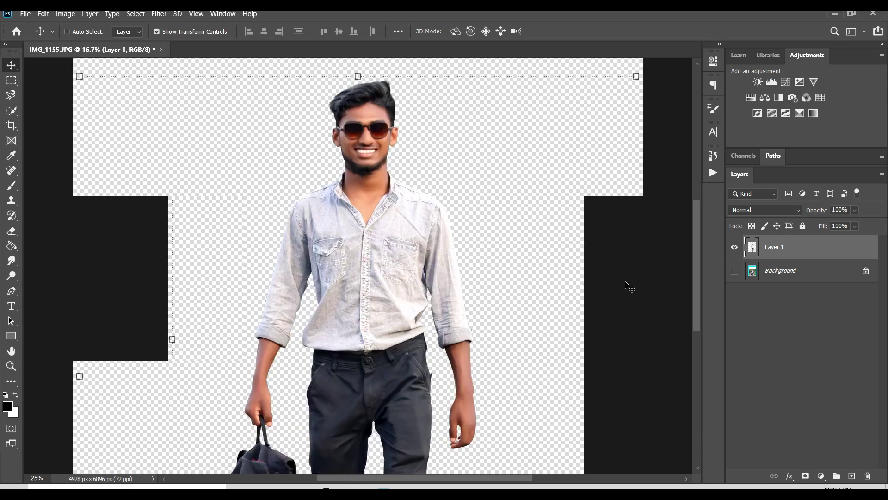
{"action": "key", "text": "ctrl+plus"}
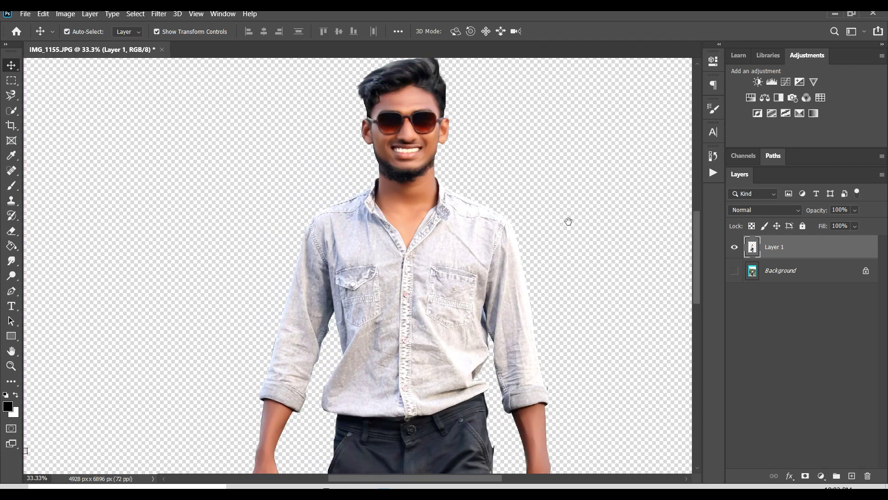
{"action": "key", "text": "ctrl+minus"}
{"action": "key", "text": "ctrl+minus"}
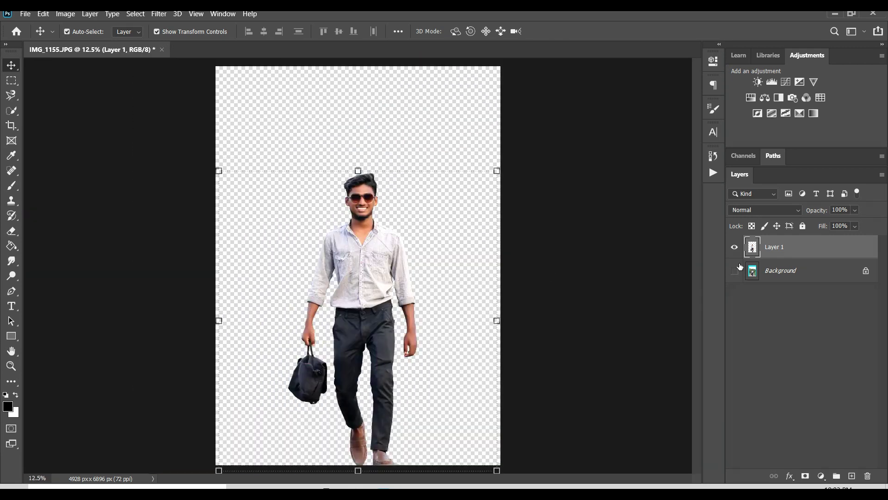
Compare the original and cut-out views, ending with Background hidden and the cut-out visible.
{"action": "left_click", "coordinate": [734, 271]}
{"action": "left_click", "coordinate": [735, 247]}
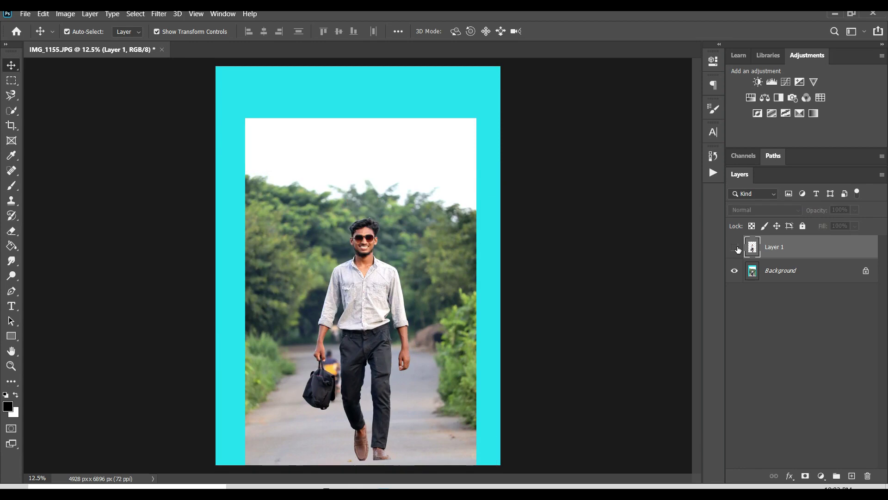
{"action": "left_click", "coordinate": [734, 271]}
{"action": "left_click", "coordinate": [735, 271]}
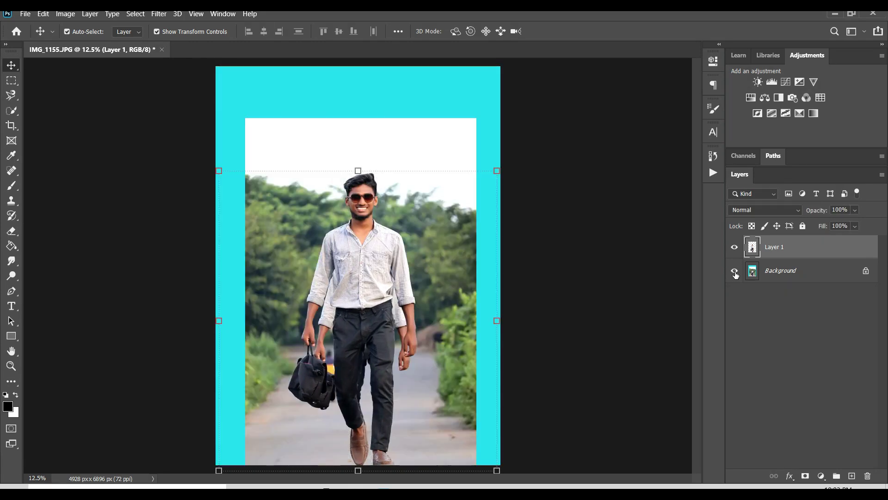
{"action": "left_click", "coordinate": [734, 270]}
{"action": "left_click", "coordinate": [640, 273], "text": "ctrl"}
Select the cut-out man's Layer 1 and zoom out to the whole figure.
{"action": "key", "text": "ctrl+minus"}
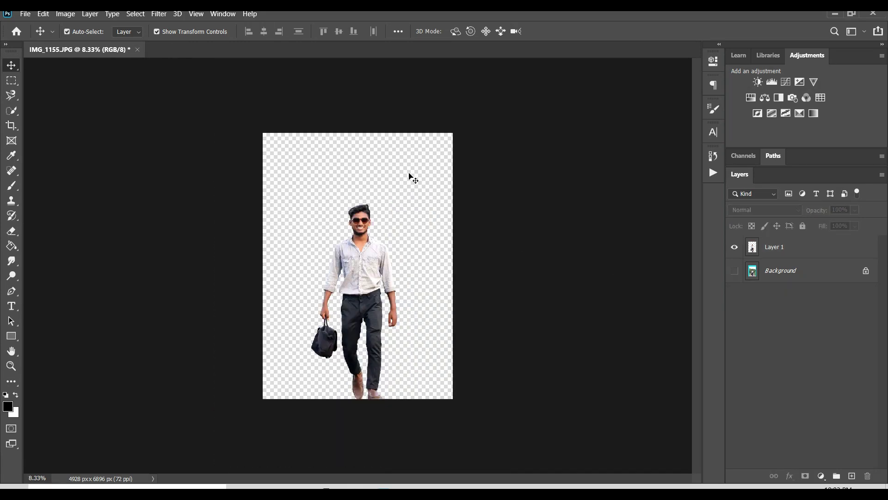
{"action": "key", "text": "ctrl+minus"}
{"action": "key", "text": "ctrl+plus"}
{"action": "key", "text": "ctrl+plus"}
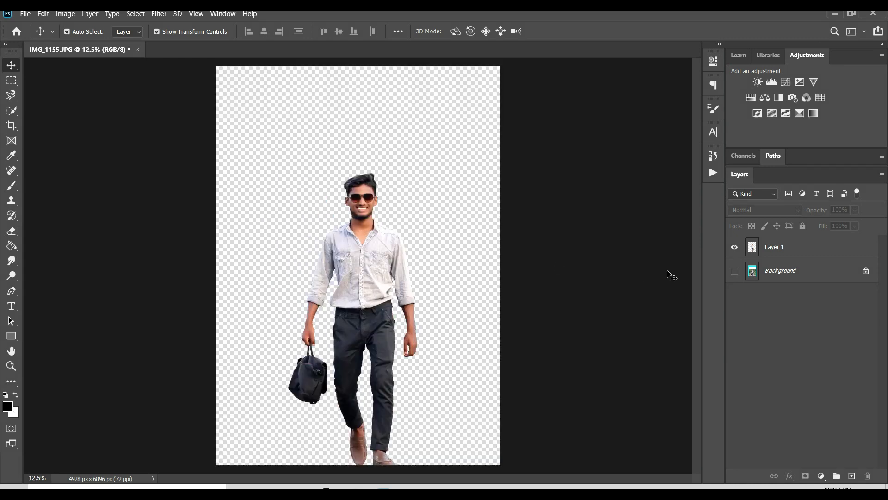
{"action": "key", "text": "ctrl+plus"}
{"action": "key", "text": "ctrl+plus"}
{"action": "key", "text": "ctrl+plus"}
{"action": "scroll", "coordinate": [373, 185], "scroll_direction": "up", "scroll_amount": 2}
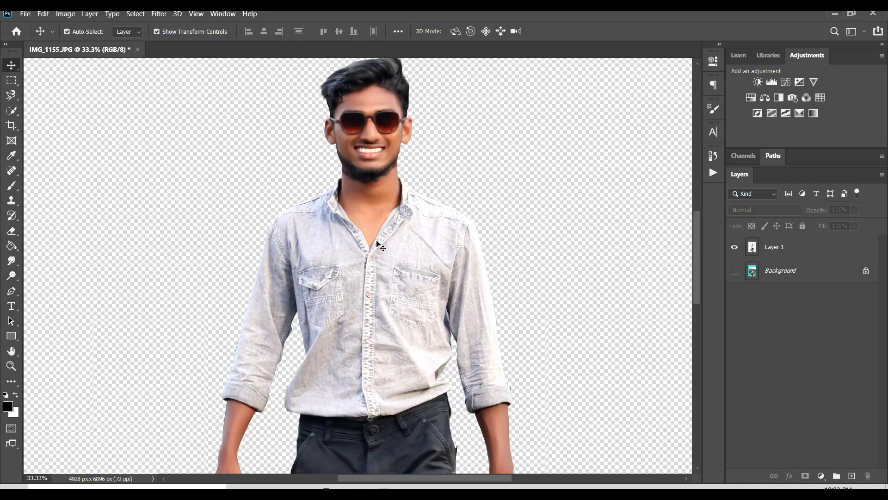
{"action": "left_click", "coordinate": [378, 243]}
{"action": "key", "text": "ctrl+minus"}
{"action": "key", "text": "ctrl+minus"}
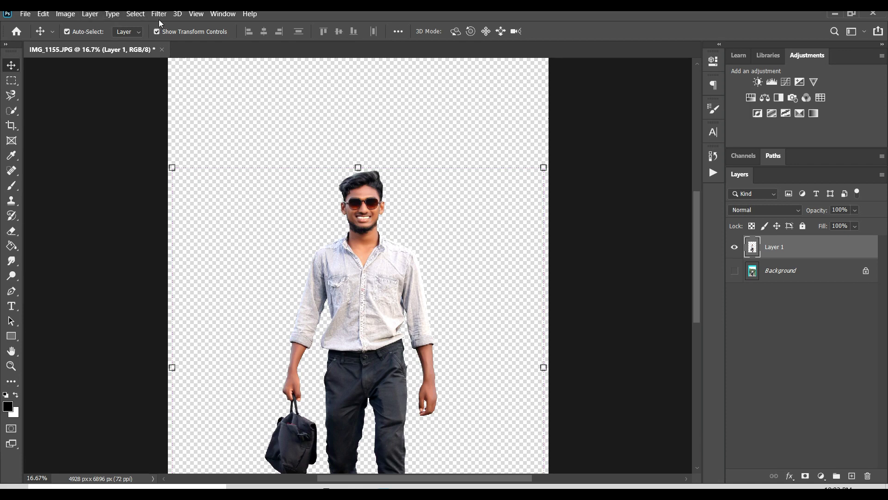
In the Camera Raw Filter, set Clarity +9, Whites +7, Highlights +6 and Contrast +8.
{"action": "left_click", "coordinate": [165, 16]}
{"action": "left_click", "coordinate": [204, 78]}
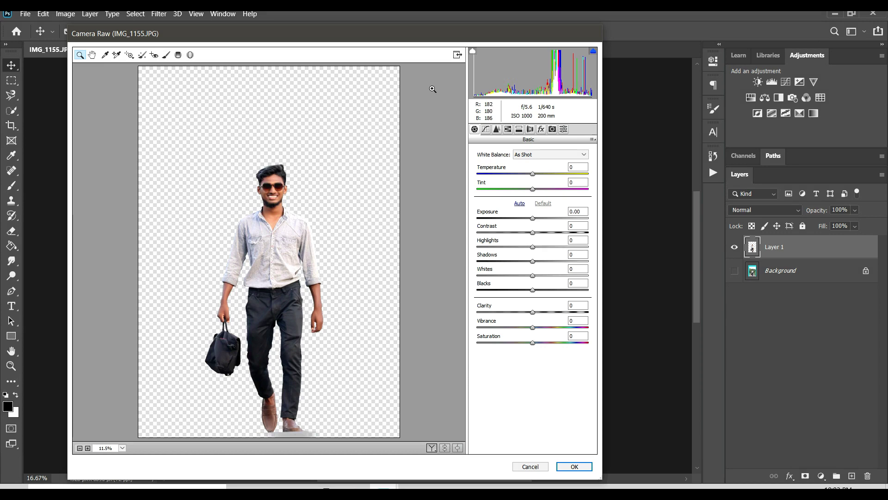
{"action": "left_click_drag", "start_coordinate": [533, 313], "coordinate": [535, 262]}
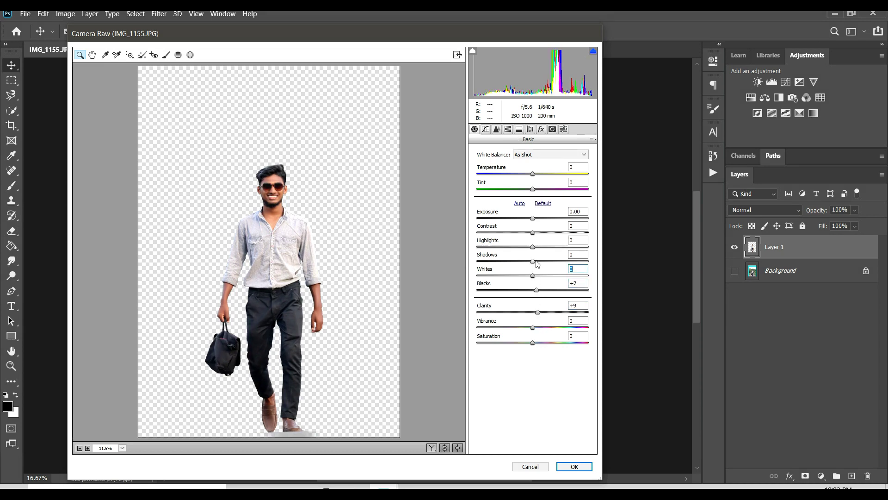
{"action": "left_click", "coordinate": [536, 275]}
{"action": "left_click", "coordinate": [536, 247]}
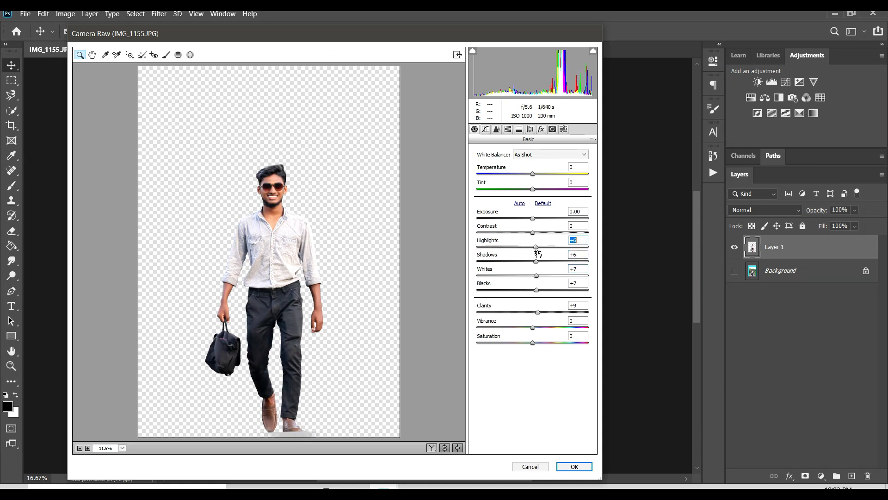
{"action": "left_click", "coordinate": [536, 232]}
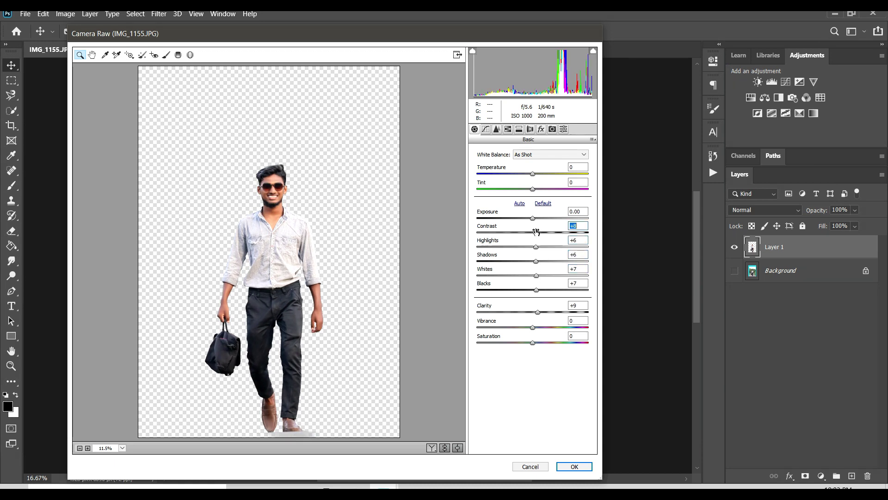
Set Luminance noise reduction to 12, brighten the Oranges luminance, and apply the filter.
{"action": "left_click", "coordinate": [497, 132]}
{"action": "left_click", "coordinate": [490, 243]}
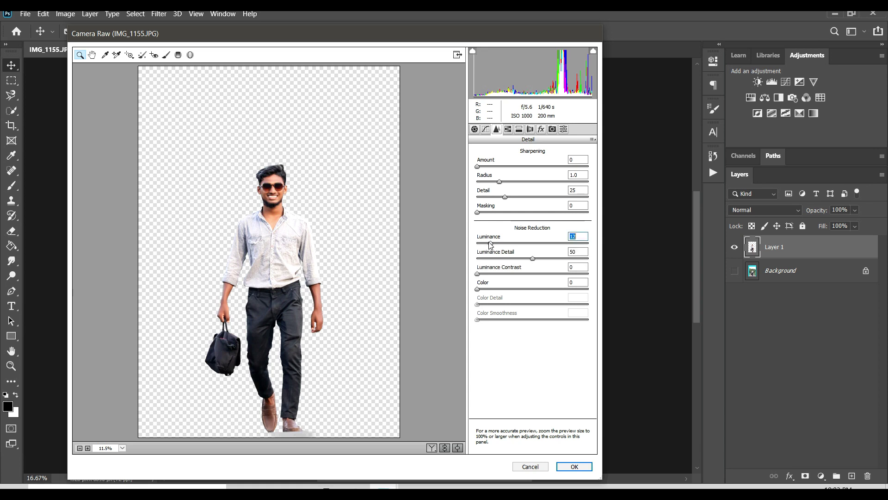
{"action": "scroll", "coordinate": [273, 187], "scroll_direction": "up", "scroll_amount": 3}
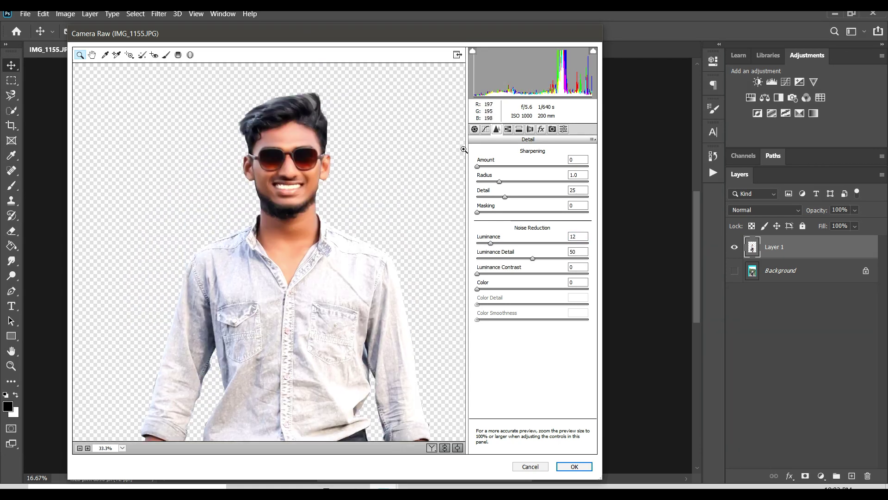
{"action": "left_click", "coordinate": [509, 130]}
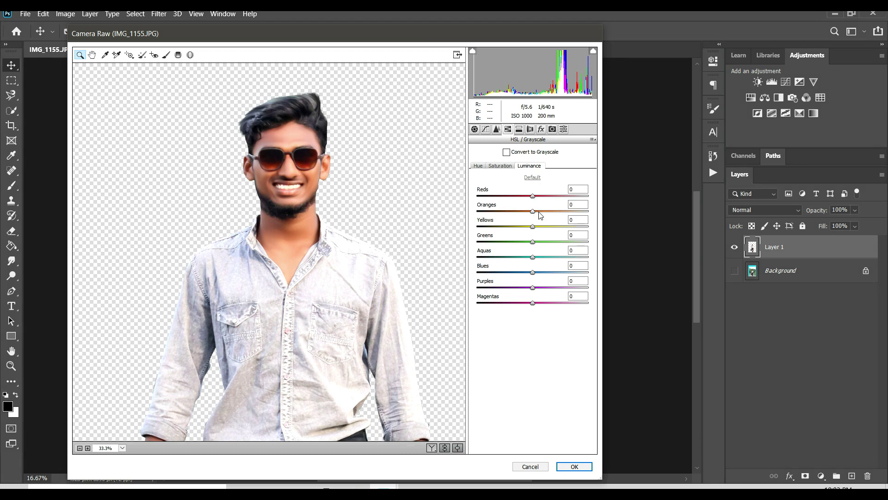
{"action": "left_click_drag", "start_coordinate": [539, 212], "coordinate": [543, 216]}
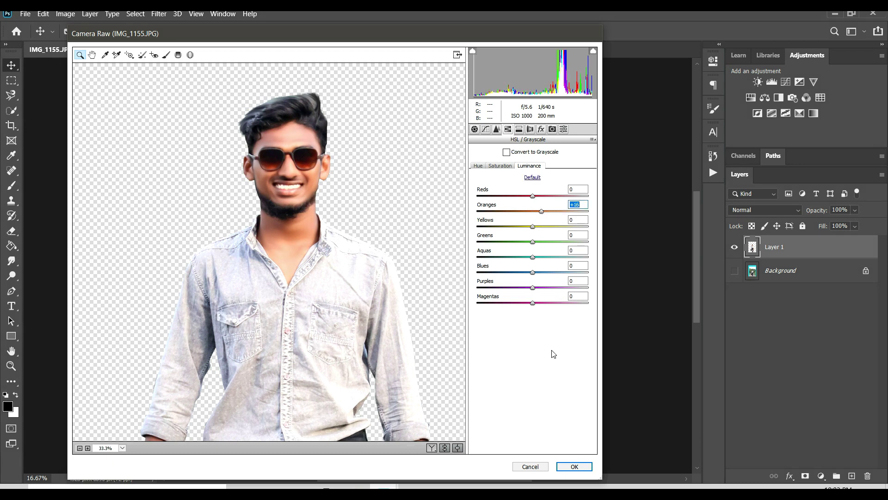
{"action": "left_click", "coordinate": [574, 466]}
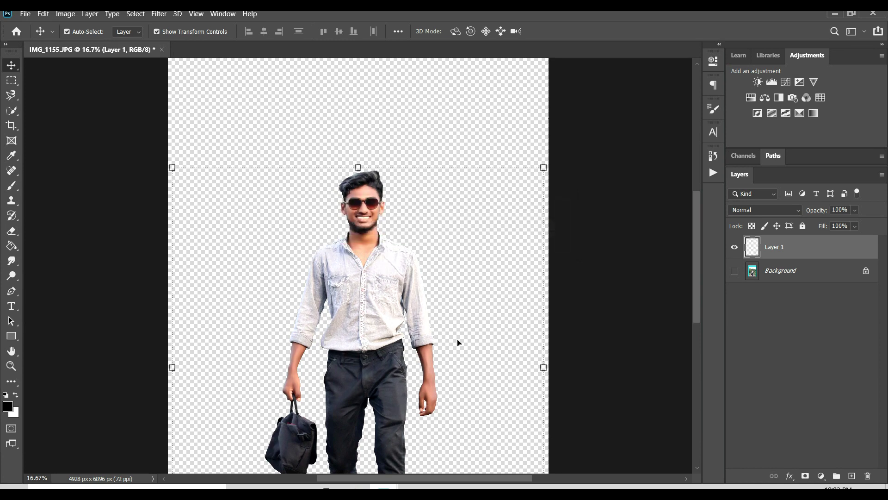
Deselect the cut-out man's layer and zoom out to see the whole figure.
{"action": "key", "text": "ctrl+plus"}
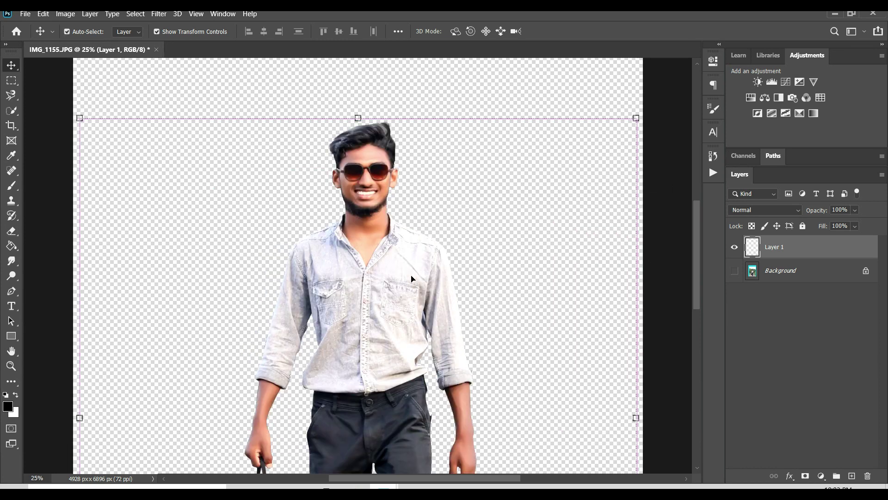
{"action": "left_click", "coordinate": [670, 298]}
{"action": "key", "text": "ctrl+minus"}
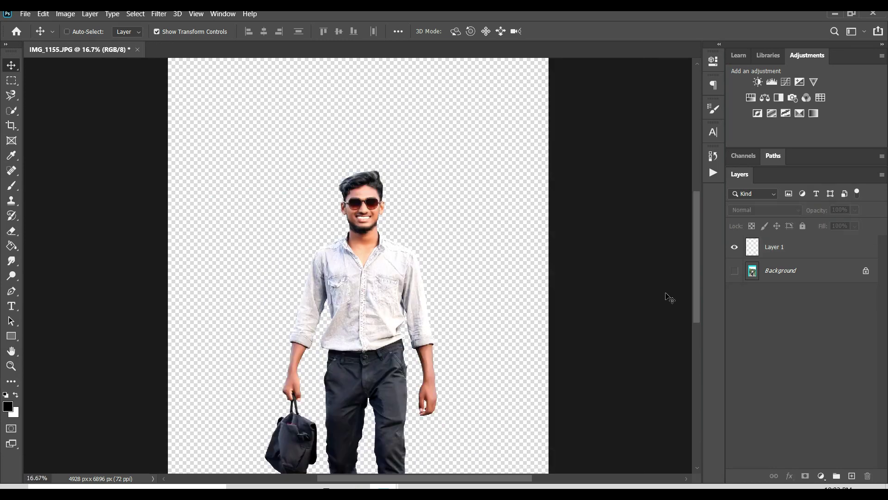
{"action": "key", "text": "ctrl+minus"}
Open the glass office building image as.editing.backgrounds1_2 from the FastSave folder.
{"action": "left_click", "coordinate": [24, 14]}
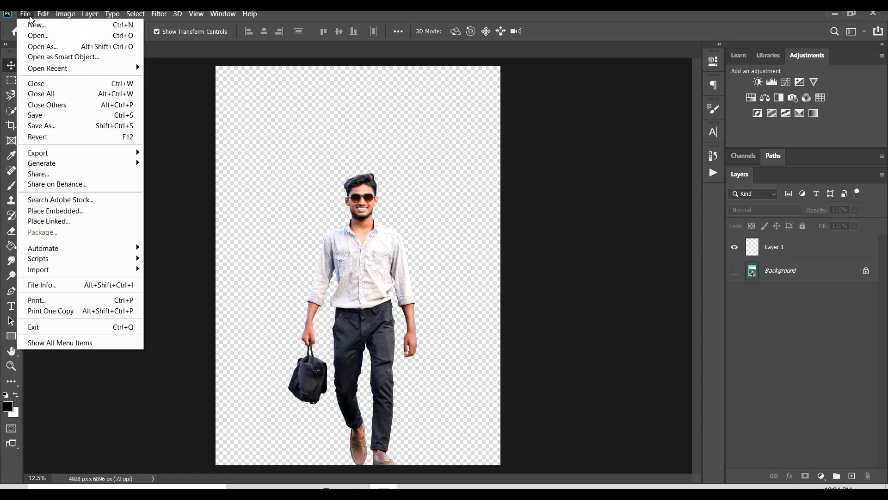
{"action": "left_click", "coordinate": [28, 33]}
{"action": "scroll", "coordinate": [538, 209], "scroll_direction": "down", "scroll_amount": 3}
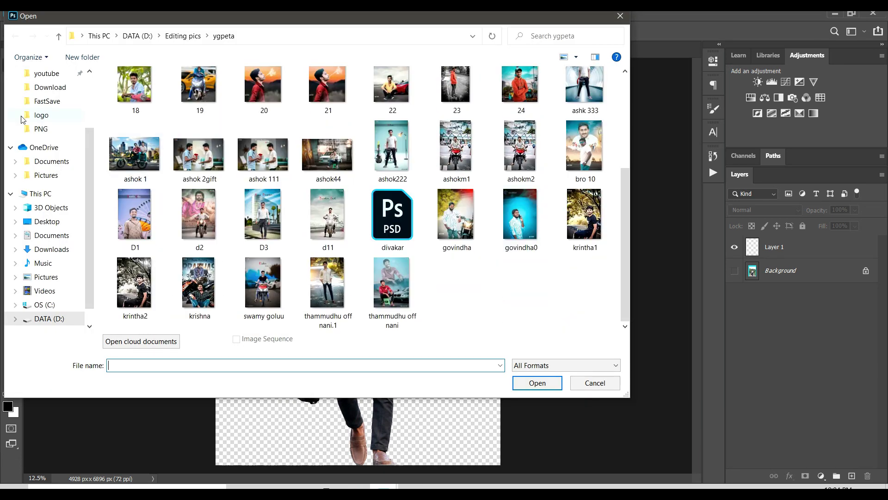
{"action": "left_click", "coordinate": [32, 102]}
{"action": "scroll", "coordinate": [486, 179], "scroll_direction": "up", "scroll_amount": 5}
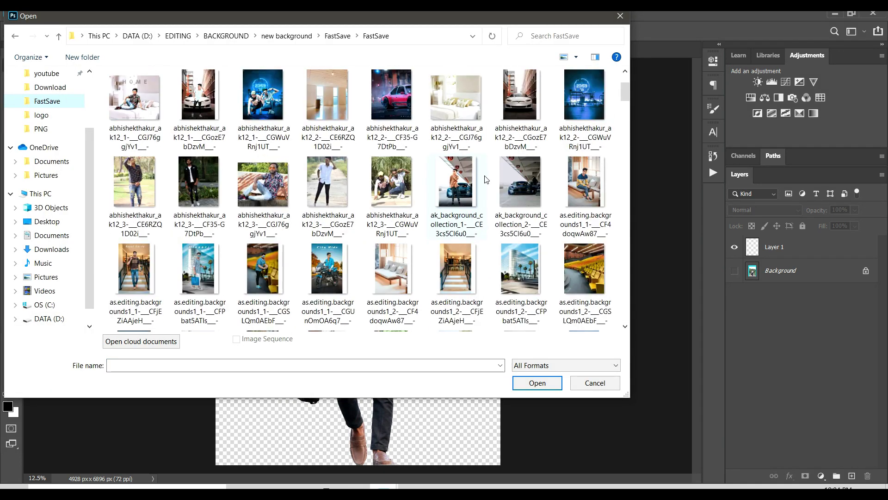
{"action": "double_click", "coordinate": [520, 273]}
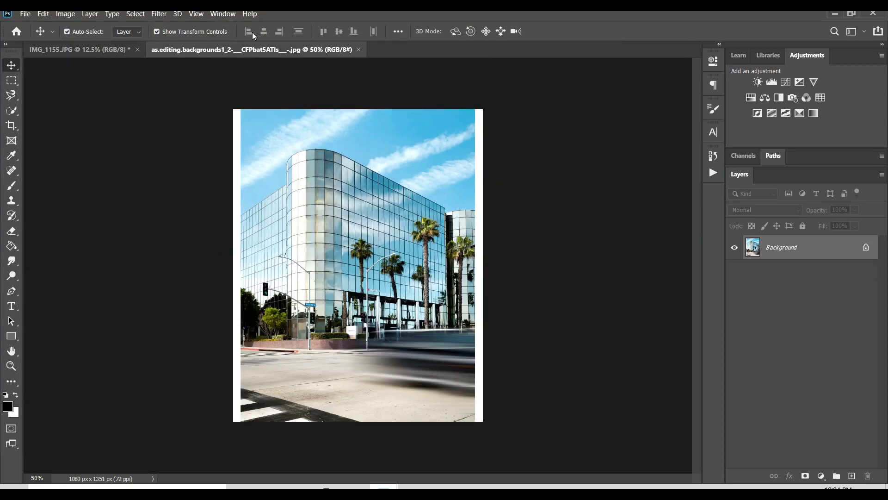
Drag the office photo into the man's document as a new layer and close its window.
{"action": "left_click", "coordinate": [103, 50]}
{"action": "mouse_move", "coordinate": [221, 49]}
{"action": "left_mouse_down"}
{"action": "mouse_move", "coordinate": [555, 183]}
{"action": "mouse_move", "coordinate": [356, 249]}
{"action": "left_mouse_up"}
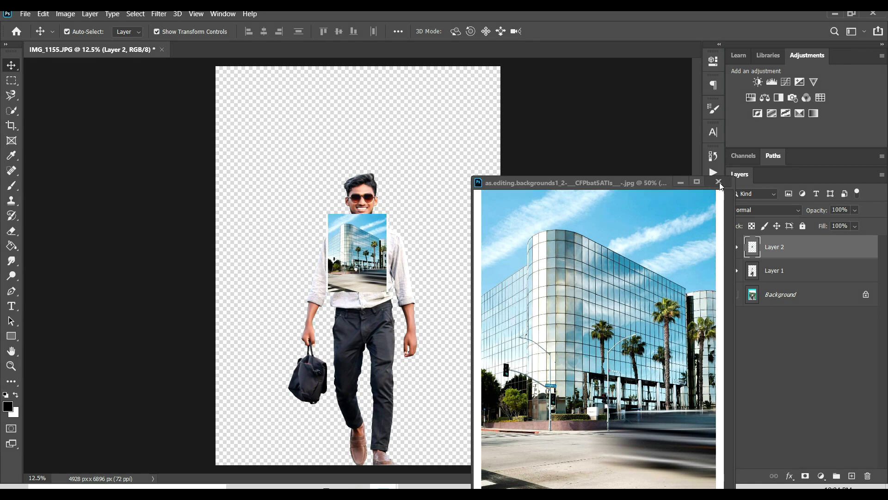
{"action": "left_click", "coordinate": [718, 181]}
Scale the building photo up to fill the canvas and commit the transform.
{"action": "left_click_drag", "start_coordinate": [363, 296], "coordinate": [363, 470]}
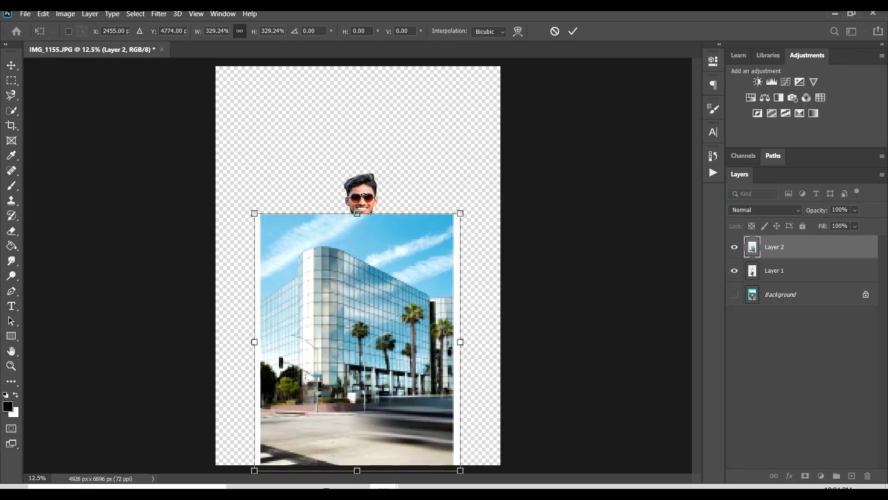
{"action": "left_click_drag", "start_coordinate": [356, 214], "coordinate": [364, 66]}
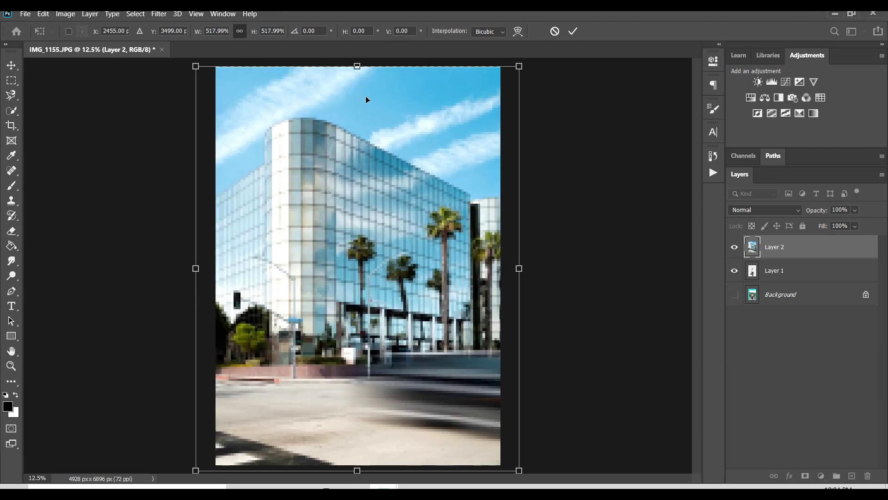
{"action": "key", "text": "Return"}
{"action": "key", "text": "ctrl+minus"}
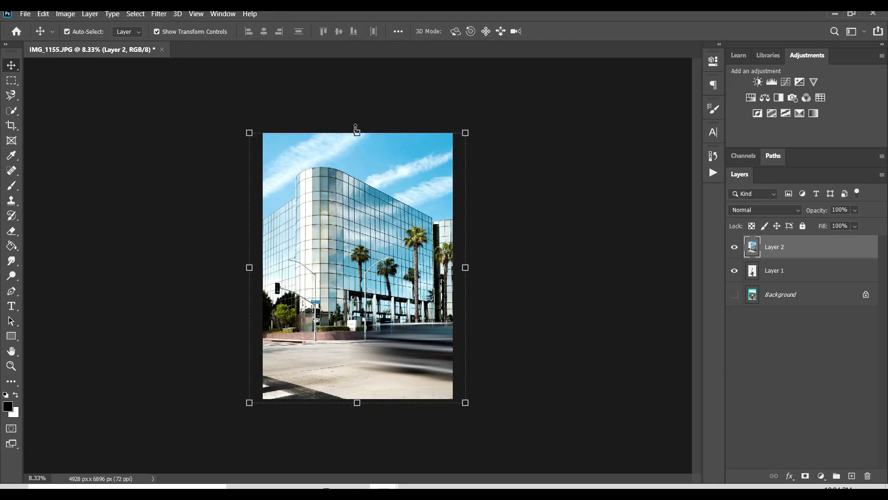
{"action": "left_click_drag", "start_coordinate": [356, 127], "coordinate": [356, 102]}
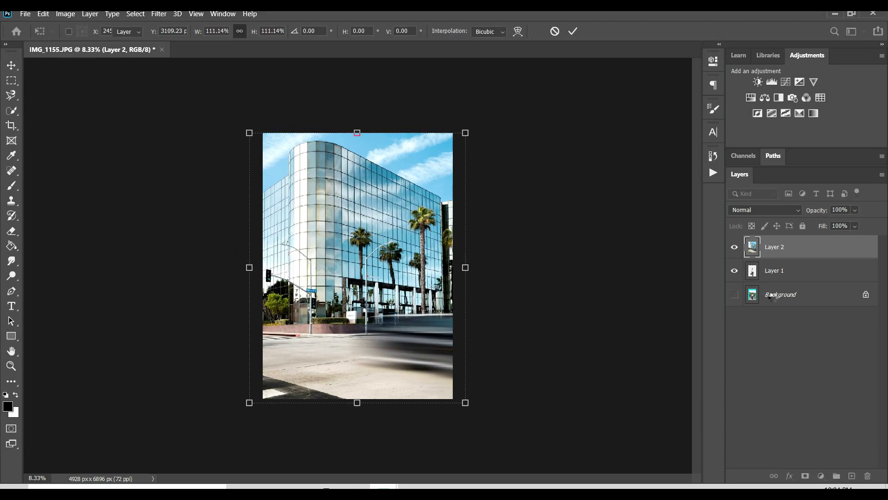
{"action": "key", "text": "Return"}
Move Layer 2 beneath the man, shift it slightly right, and keep the man centred.
{"action": "left_click_drag", "start_coordinate": [783, 249], "coordinate": [782, 274]}
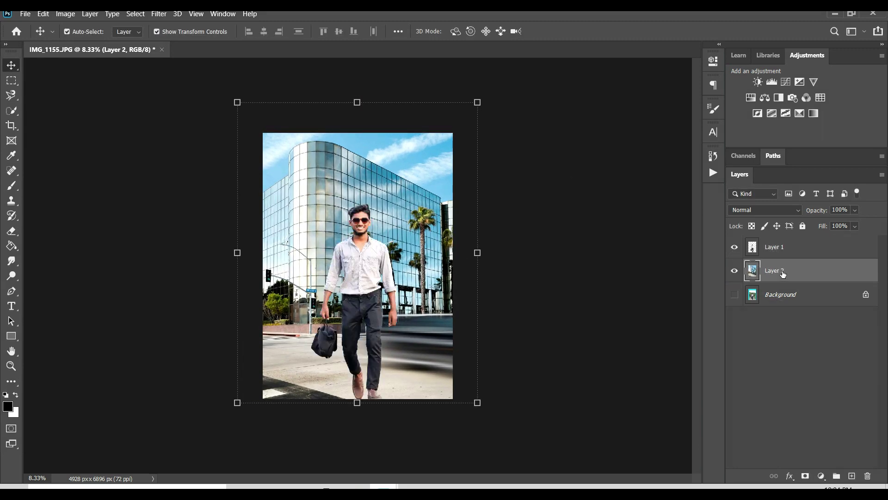
{"action": "left_click_drag", "start_coordinate": [436, 260], "coordinate": [444, 260]}
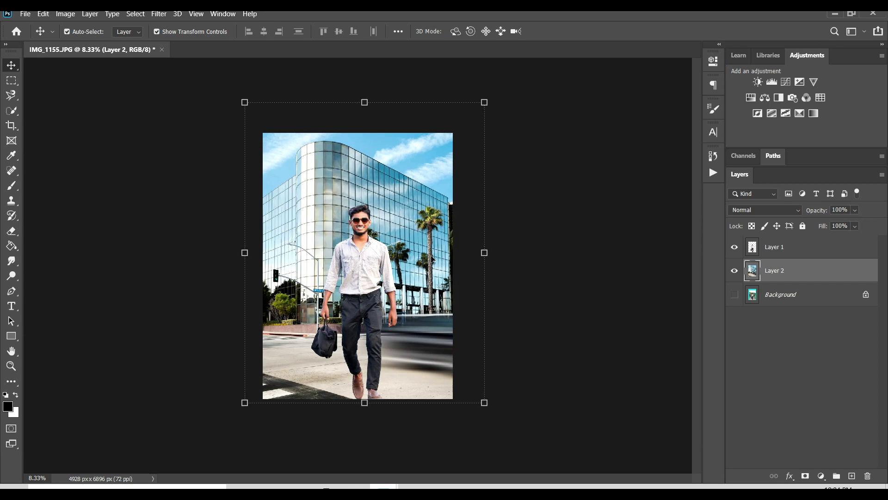
{"action": "left_click", "coordinate": [581, 309]}
{"action": "left_click_drag", "start_coordinate": [362, 260], "coordinate": [381, 258]}
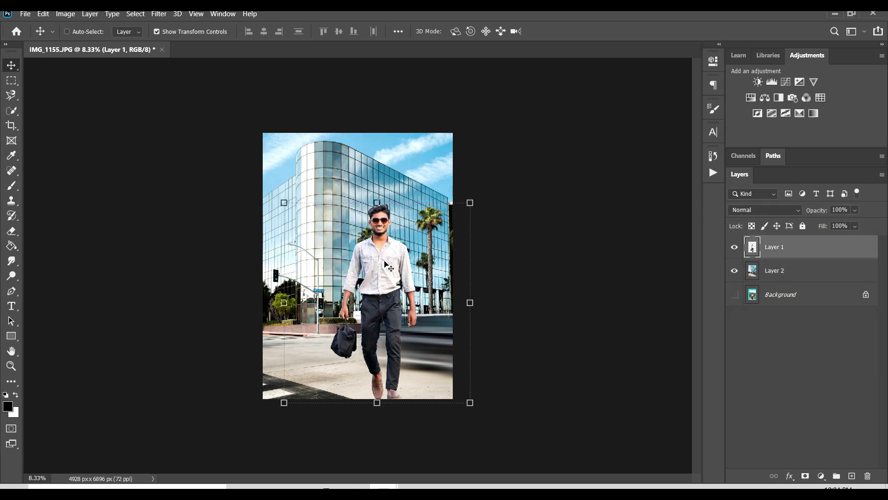
{"action": "key", "text": "ctrl+z"}
{"action": "left_click", "coordinate": [552, 334]}
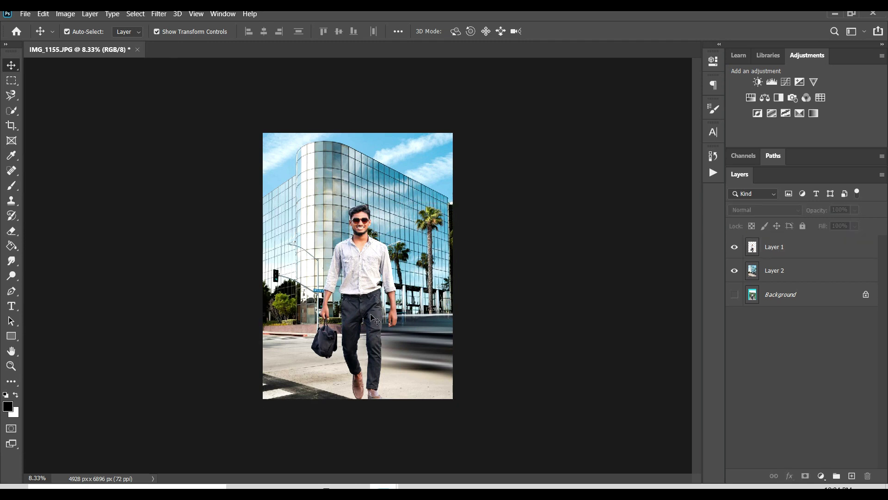
{"action": "left_click_drag", "start_coordinate": [373, 244], "coordinate": [362, 257]}
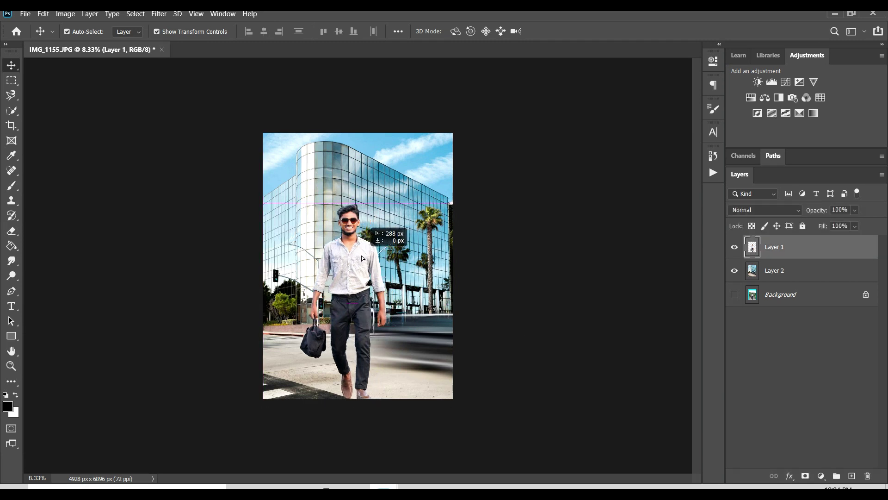
{"action": "key", "text": "ctrl+z"}
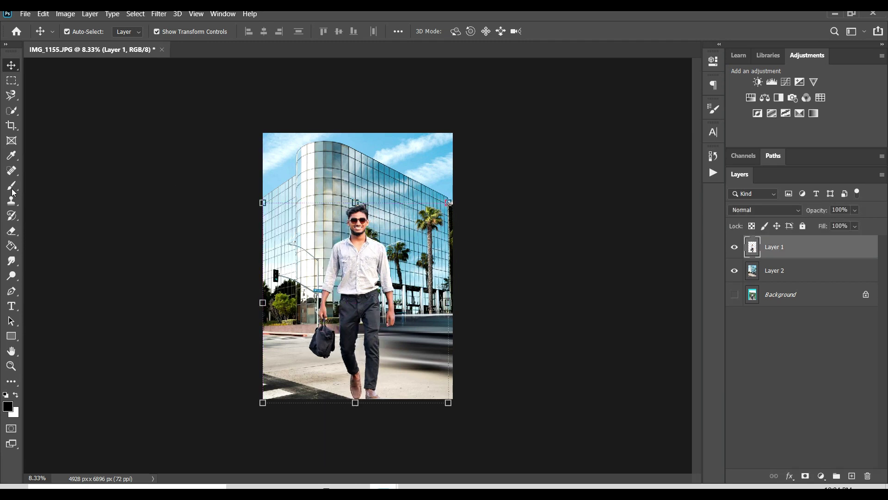
Crop the canvas upward to 4928 × 7640 px.
{"action": "left_click", "coordinate": [12, 126]}
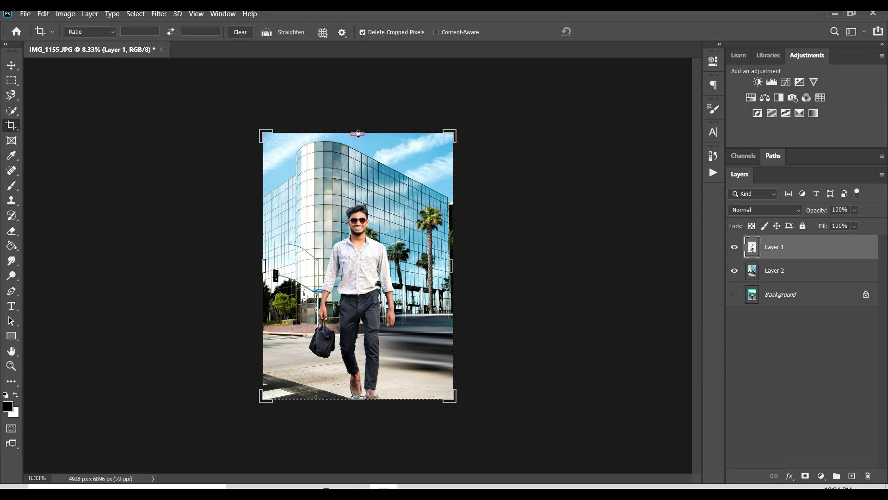
{"action": "left_click_drag", "start_coordinate": [358, 134], "coordinate": [362, 120]}
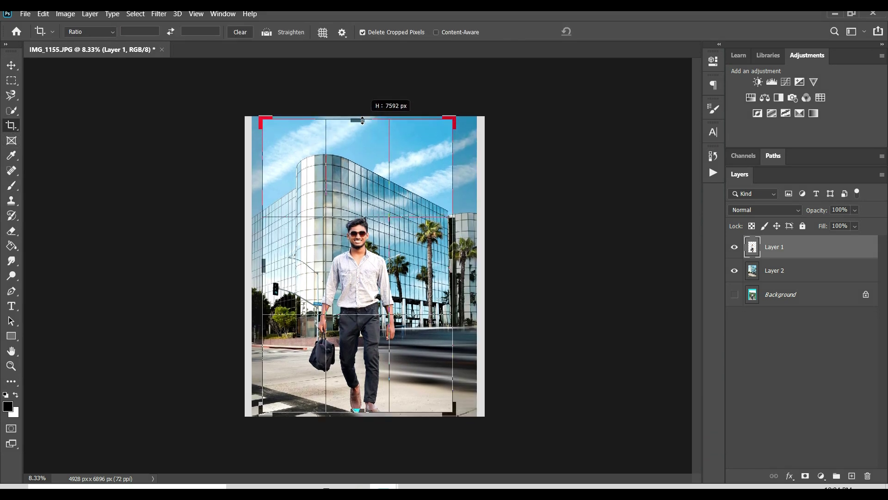
{"action": "left_click_drag", "start_coordinate": [362, 120], "coordinate": [362, 120]}
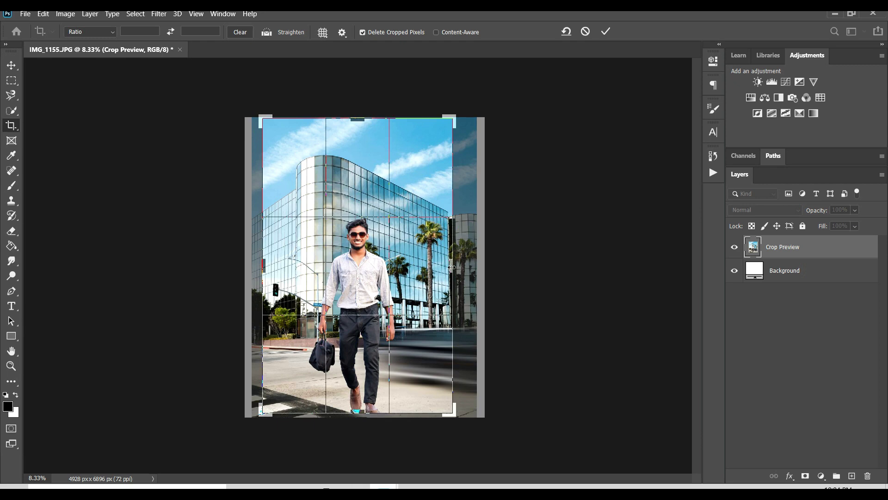
{"action": "left_click_drag", "start_coordinate": [452, 268], "coordinate": [453, 267]}
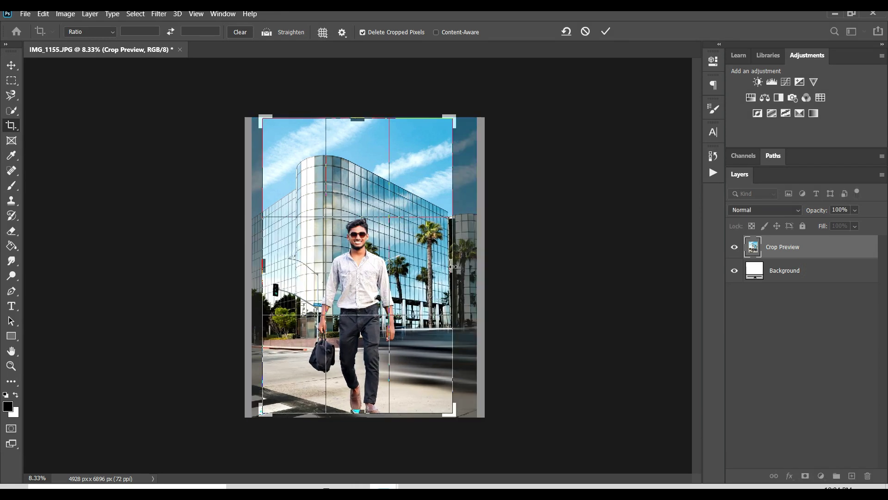
{"action": "left_click", "coordinate": [606, 31]}
Switch to the Move tool and make the building layer (Layer 2) active.
{"action": "key", "text": "ctrl+plus"}
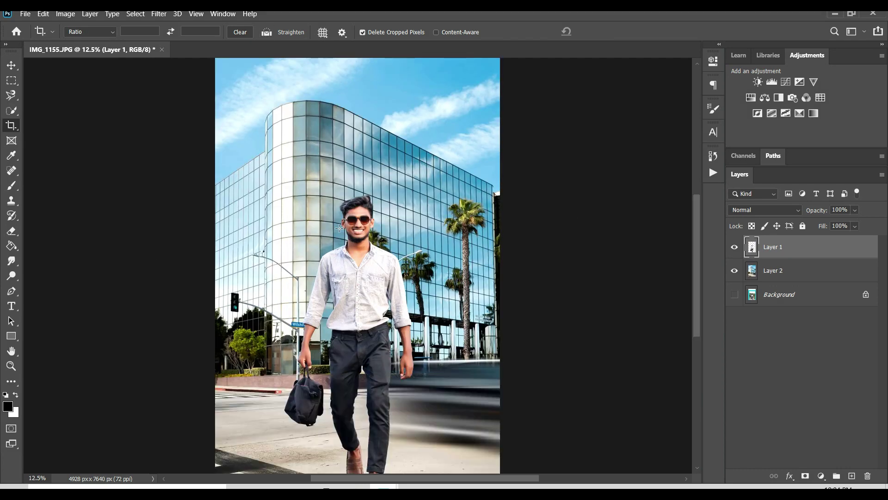
{"action": "key", "text": "v"}
{"action": "key", "text": "alt+bracketleft"}
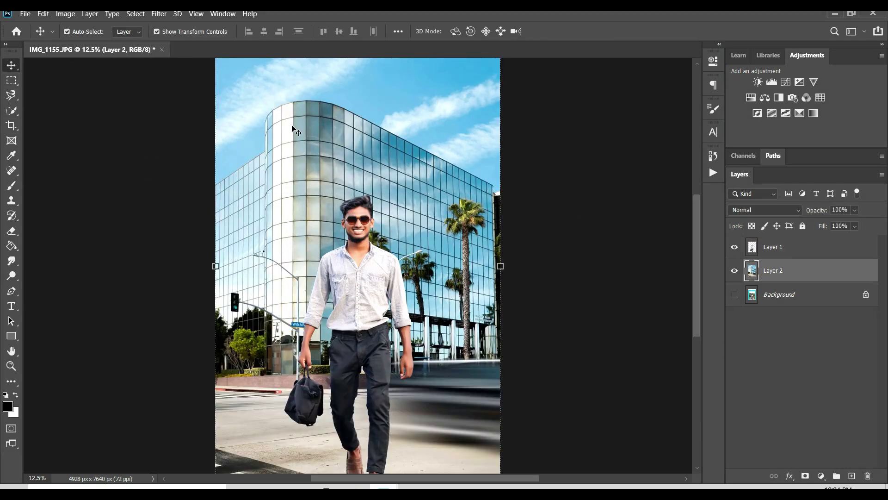
{"action": "key", "text": "ctrl+minus"}
Apply a Tilt-Shift blur of about 40 with the sharp band moved down to the man's feet.
{"action": "left_click", "coordinate": [159, 14]}
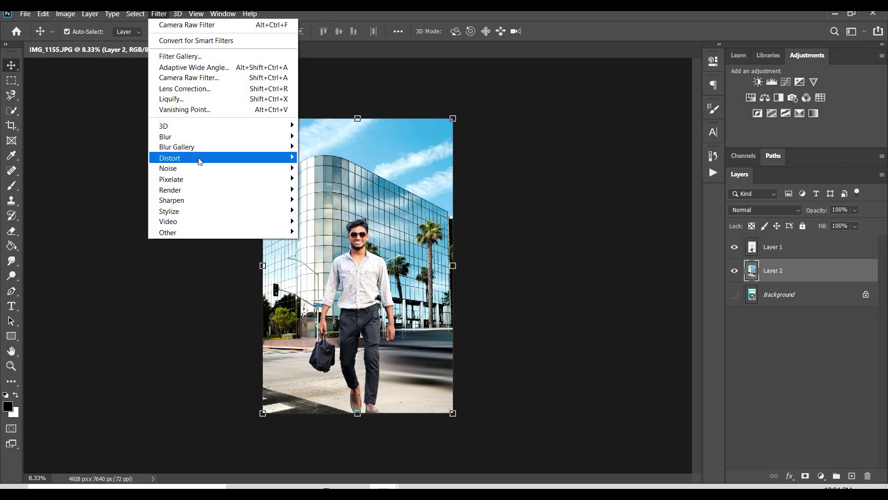
{"action": "mouse_move", "coordinate": [176, 146]}
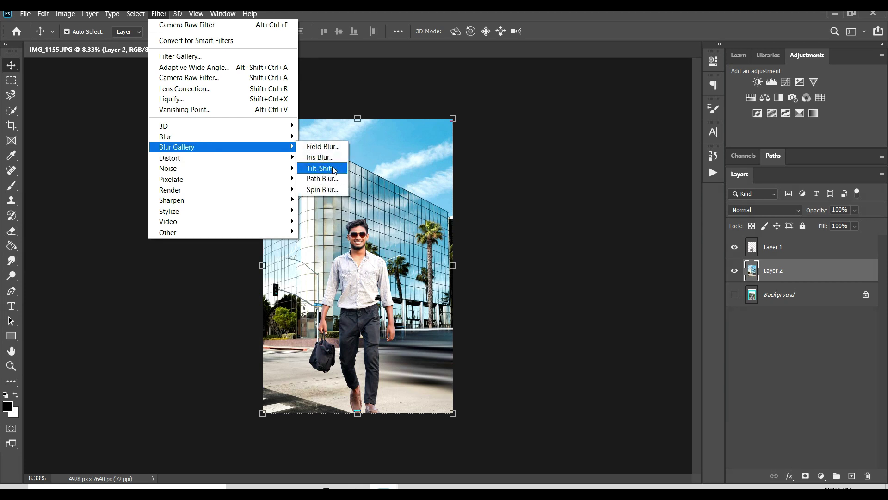
{"action": "left_click", "coordinate": [333, 169]}
{"action": "left_click_drag", "start_coordinate": [376, 266], "coordinate": [375, 400]}
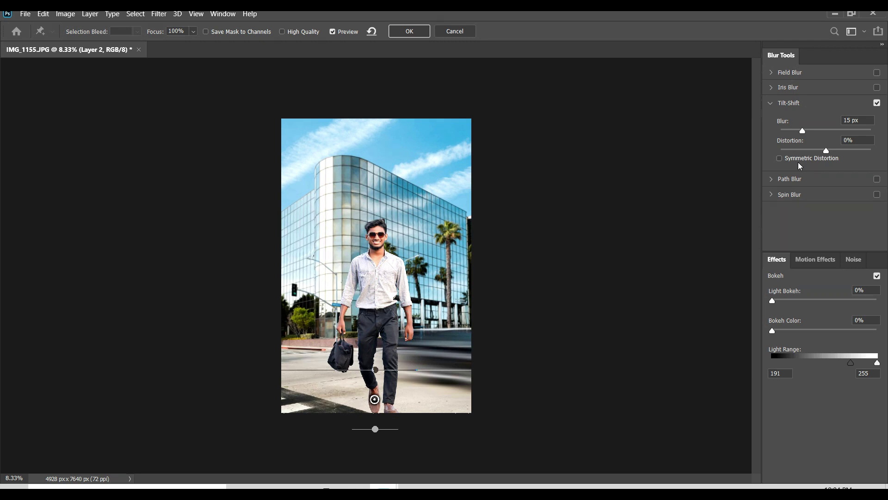
{"action": "left_click", "coordinate": [818, 131]}
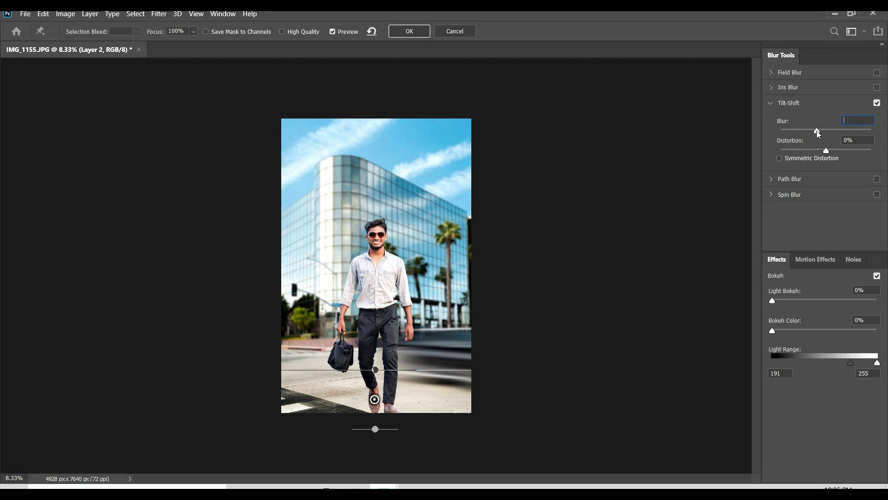
{"action": "left_click", "coordinate": [422, 34]}
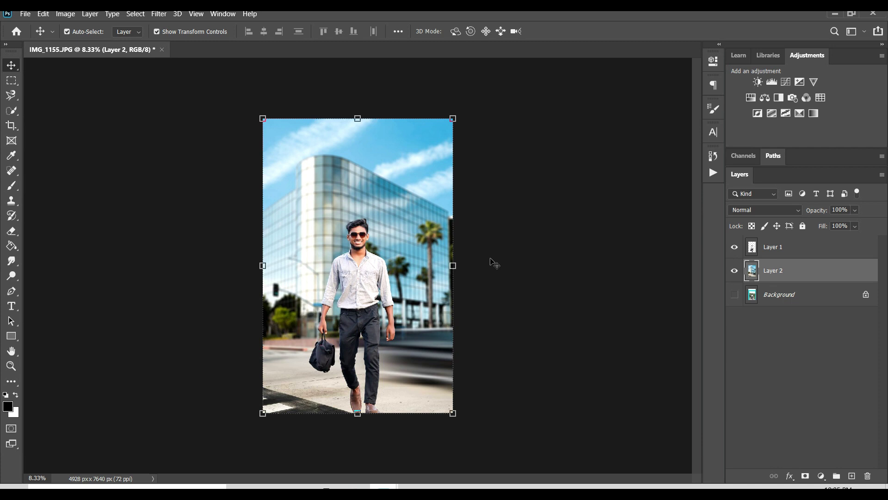
In Camera Raw, raise Clarity, Blacks, Whites, Shadows, Contrast and Highlights on the background.
{"action": "left_click", "coordinate": [158, 13]}
{"action": "left_click", "coordinate": [159, 13]}
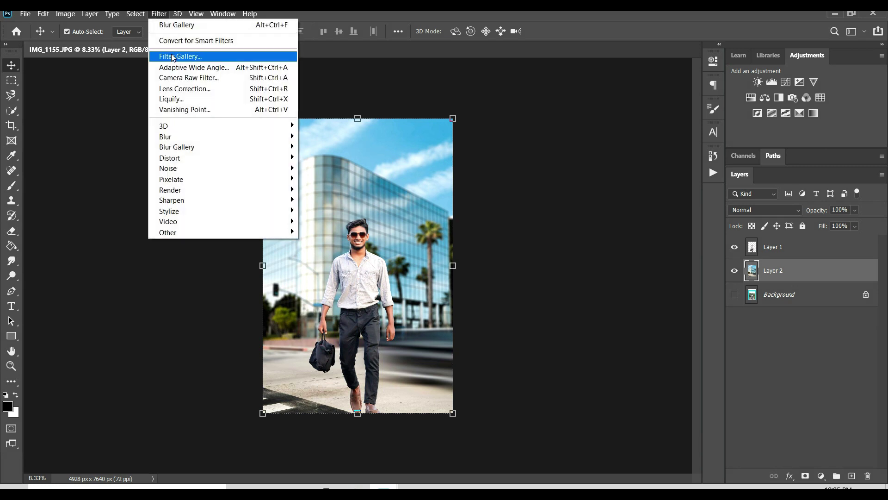
{"action": "left_click", "coordinate": [187, 80]}
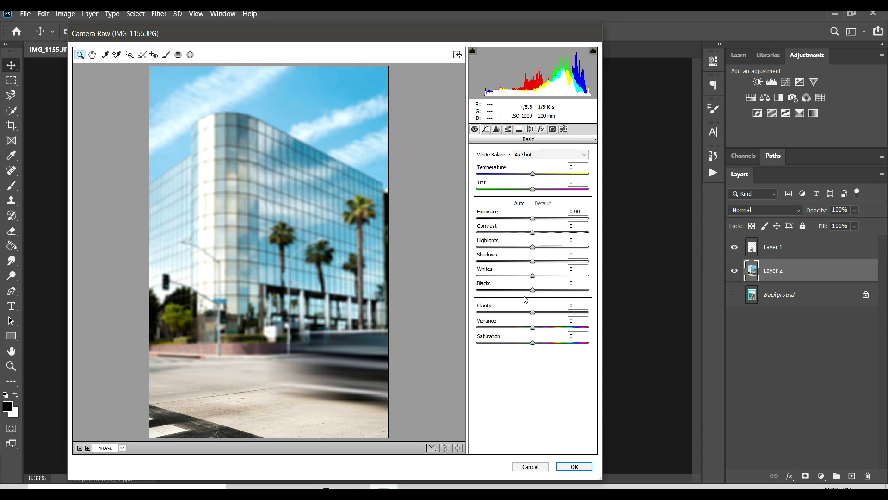
{"action": "left_click", "coordinate": [540, 312]}
{"action": "left_click", "coordinate": [537, 290]}
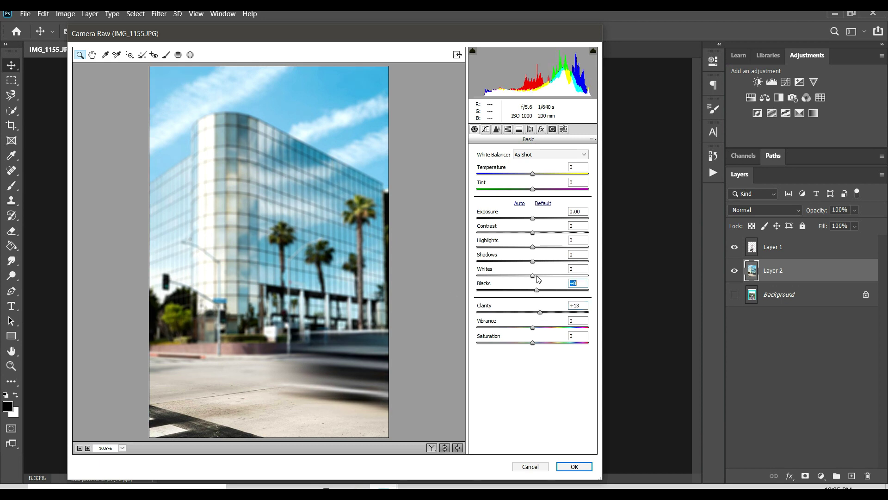
{"action": "left_click", "coordinate": [536, 260]}
{"action": "left_click", "coordinate": [535, 247]}
{"action": "left_click", "coordinate": [537, 232]}
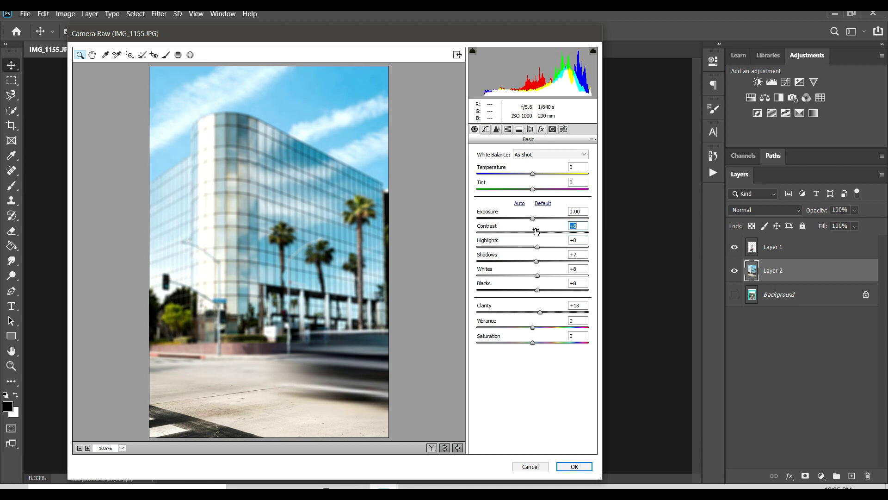
Boost Blues saturation to +36 and Aquas to +51, shift Blues hue to -3, and apply.
{"action": "left_click", "coordinate": [508, 129]}
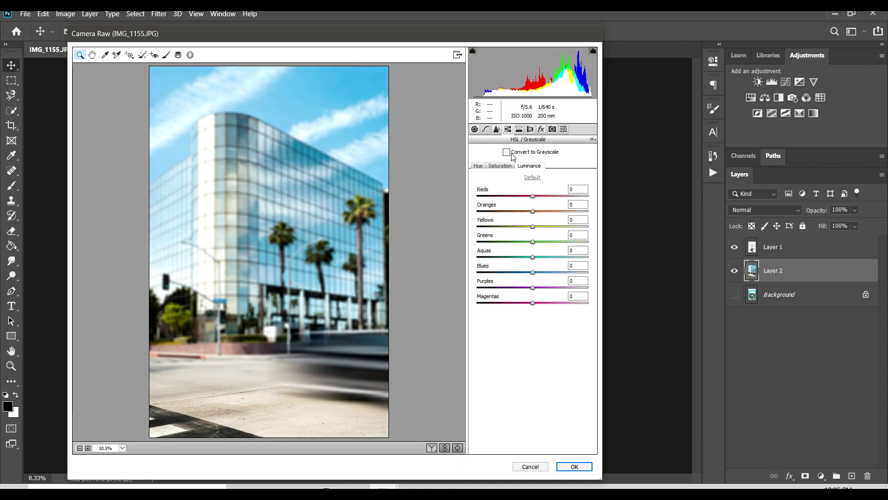
{"action": "left_click", "coordinate": [507, 166]}
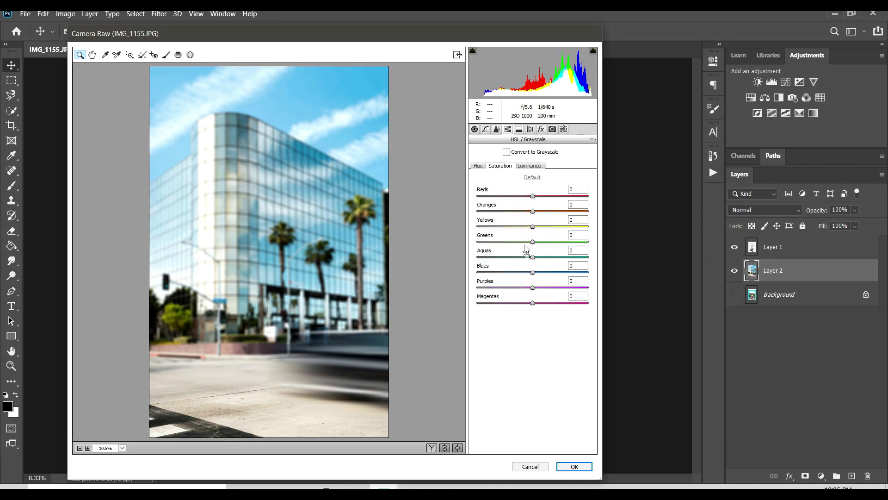
{"action": "left_click", "coordinate": [552, 272]}
{"action": "left_click", "coordinate": [550, 257]}
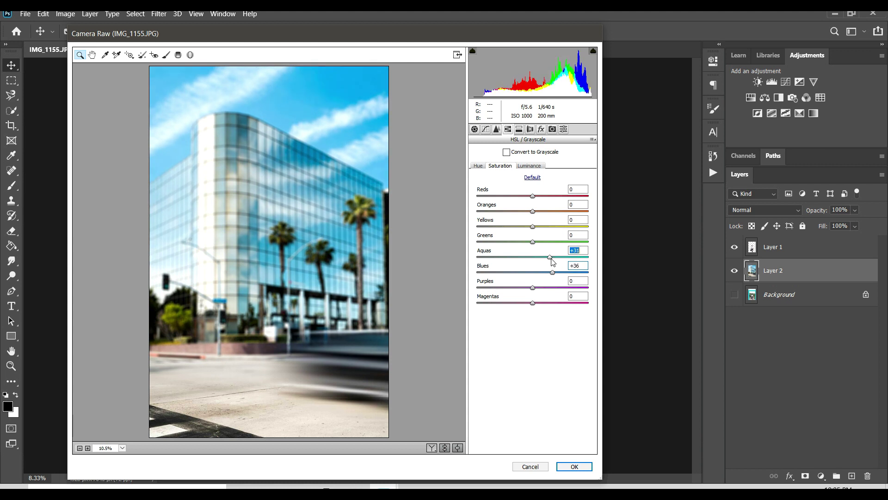
{"action": "left_click_drag", "start_coordinate": [551, 258], "coordinate": [561, 257]}
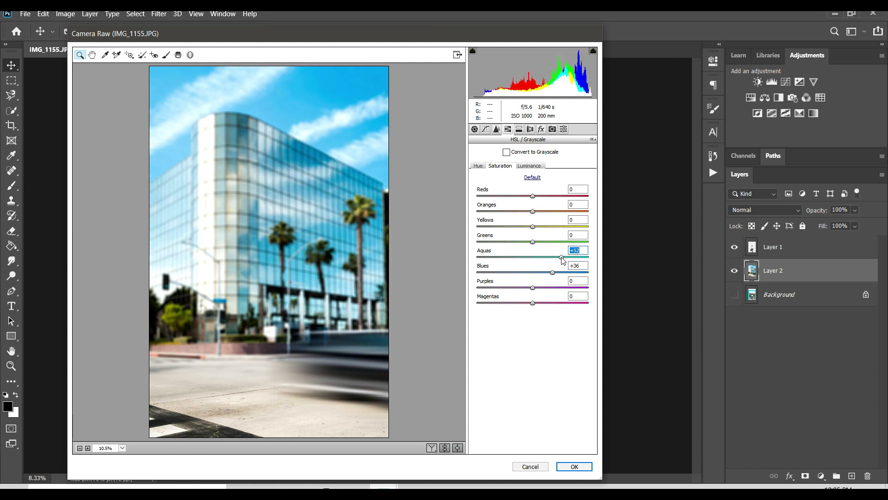
{"action": "left_click", "coordinate": [479, 166]}
{"action": "mouse_move", "coordinate": [532, 272]}
{"action": "left_mouse_down"}
{"action": "mouse_move", "coordinate": [502, 272]}
{"action": "mouse_move", "coordinate": [531, 273]}
{"action": "left_mouse_up"}
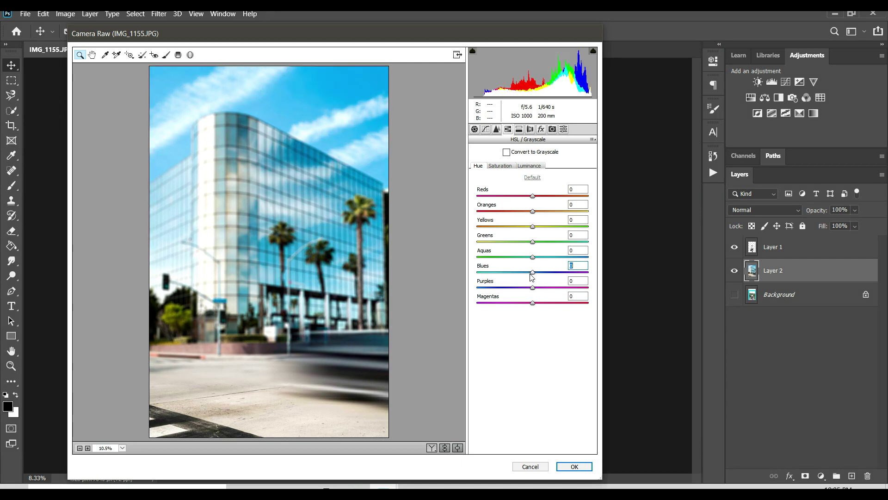
{"action": "left_click", "coordinate": [575, 467]}
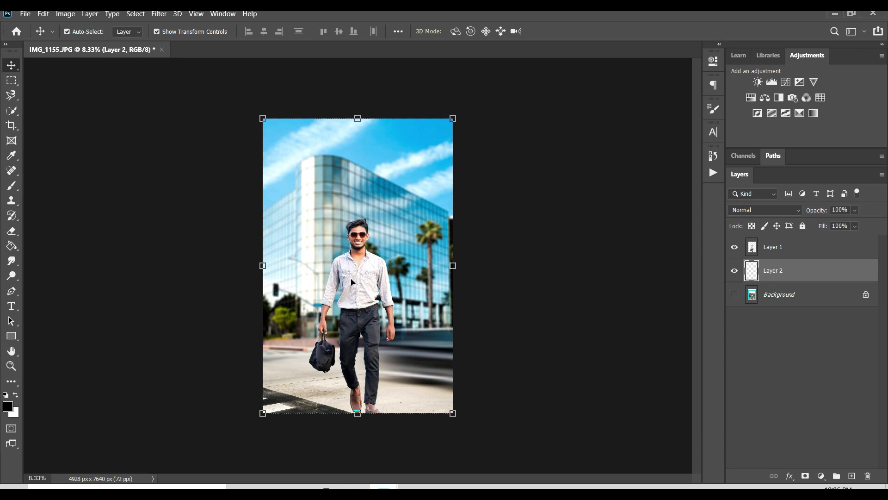
Stretch the man's Layer 1 slightly taller and commit the transform.
{"action": "left_click", "coordinate": [366, 283]}
{"action": "left_click_drag", "start_coordinate": [359, 221], "coordinate": [359, 219]}
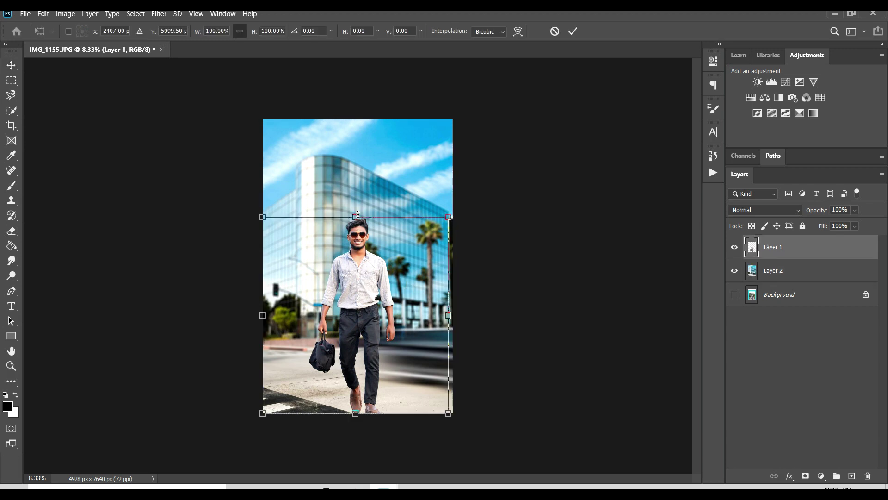
{"action": "key", "text": "Return"}
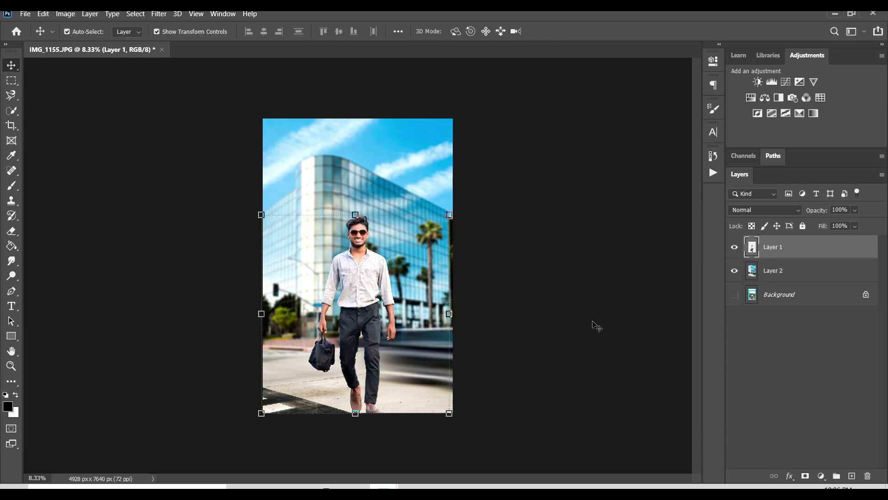
Zoom in on the bag in the man's hand and select the Eraser tool.
{"action": "key", "text": "ctrl+plus"}
{"action": "key", "text": "ctrl+plus"}
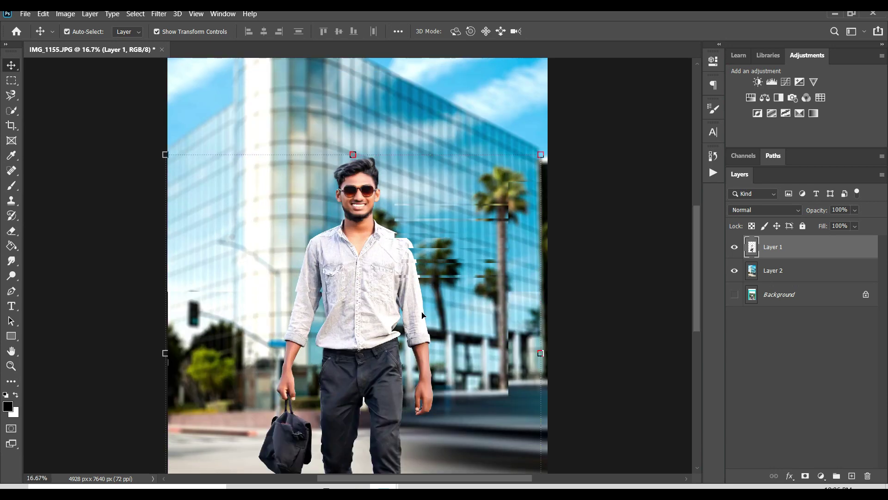
{"action": "scroll", "coordinate": [356, 264], "scroll_direction": "down", "scroll_amount": 1}
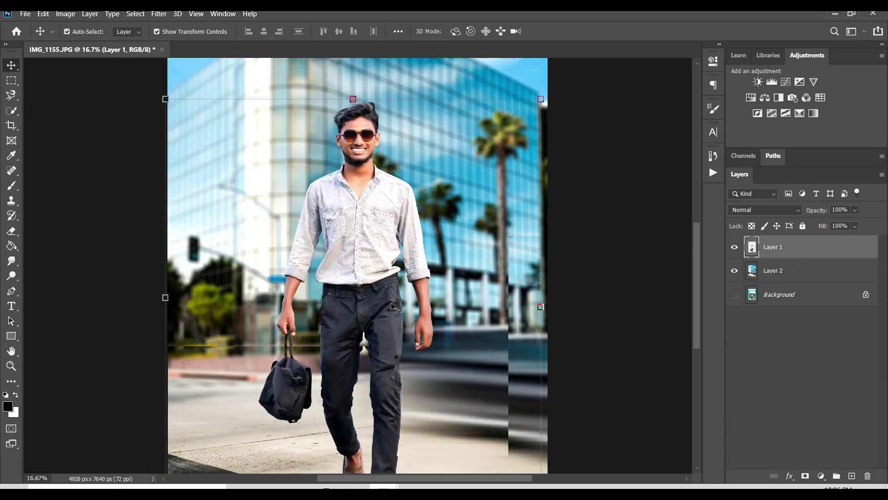
{"action": "scroll", "coordinate": [371, 276], "scroll_direction": "up", "scroll_amount": 1}
{"action": "scroll", "coordinate": [372, 277], "scroll_direction": "down", "scroll_amount": 3}
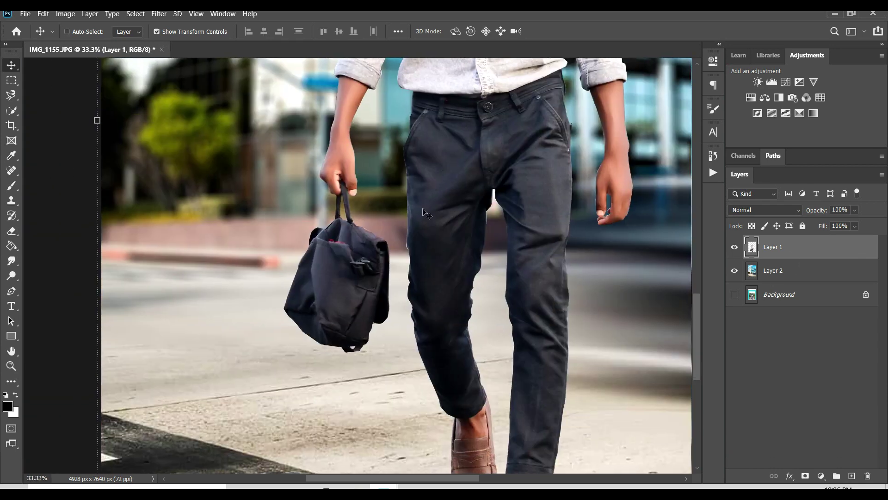
{"action": "scroll", "coordinate": [425, 213], "scroll_direction": "up", "scroll_amount": 1}
{"action": "left_click", "coordinate": [12, 231]}
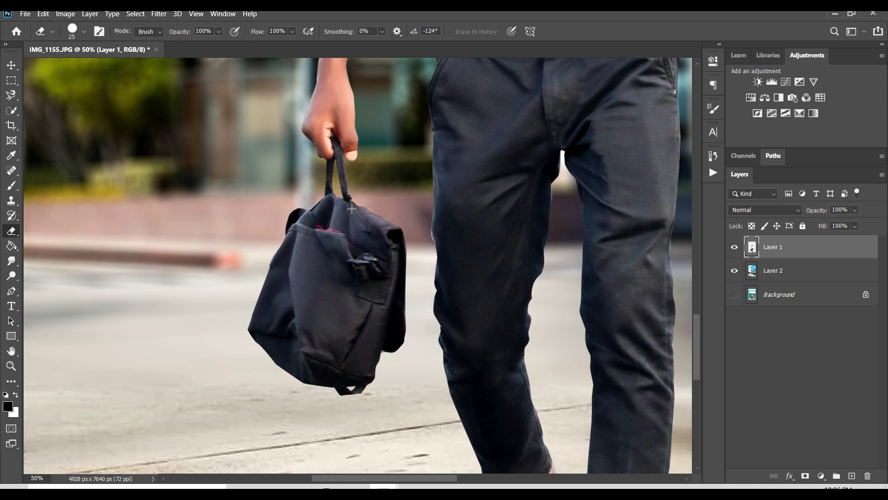
Enlarge the eraser brush and erase the bag from the man's hand.
{"action": "key", "text": "bracketright"}
{"action": "key", "text": "bracketright"}
{"action": "key", "text": "bracketright"}
{"action": "key", "text": "bracketright"}
{"action": "key", "text": "bracketright"}
{"action": "key", "text": "bracketright"}
{"action": "key", "text": "ctrl+plus"}
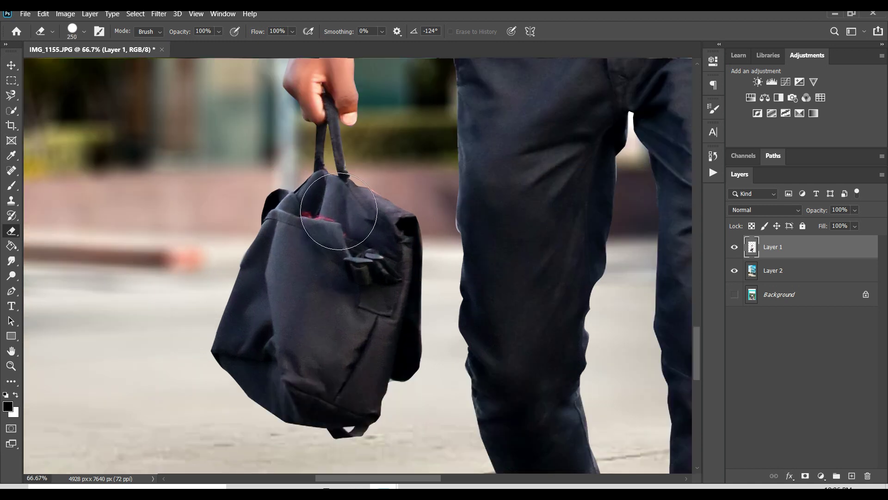
{"action": "mouse_move", "coordinate": [331, 200]}
{"action": "left_mouse_down"}
{"action": "mouse_move", "coordinate": [331, 162]}
{"action": "mouse_move", "coordinate": [379, 234]}
{"action": "mouse_move", "coordinate": [402, 317]}
{"action": "mouse_move", "coordinate": [376, 396]}
{"action": "mouse_move", "coordinate": [313, 381]}
{"action": "mouse_move", "coordinate": [225, 330]}
{"action": "mouse_move", "coordinate": [353, 363]}
{"action": "mouse_move", "coordinate": [359, 351]}
{"action": "mouse_move", "coordinate": [258, 277]}
{"action": "mouse_move", "coordinate": [232, 203]}
{"action": "left_mouse_up"}
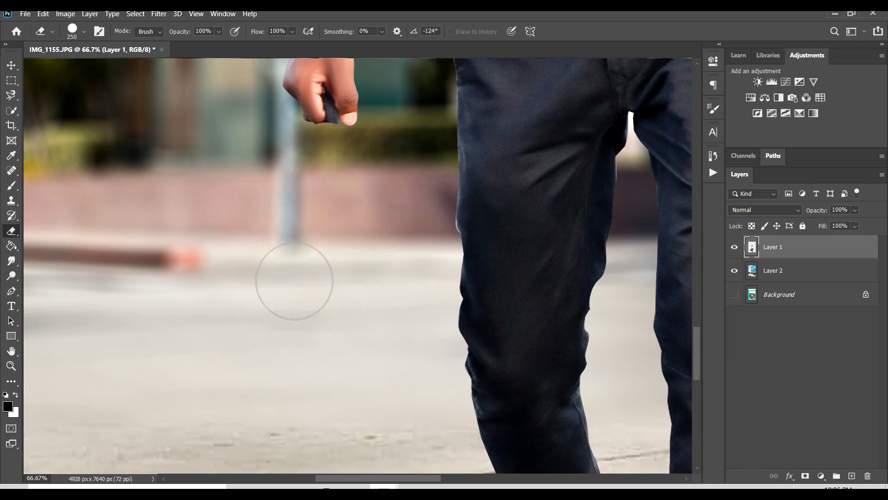
{"action": "scroll", "coordinate": [357, 292], "scroll_direction": "up", "scroll_amount": 1}
{"action": "mouse_move", "coordinate": [360, 169]}
{"action": "left_mouse_down"}
{"action": "mouse_move", "coordinate": [347, 312]}
{"action": "mouse_move", "coordinate": [354, 365]}
{"action": "left_mouse_up"}
With a smaller brush, clean up the strap and finger edges under the hand.
{"action": "key", "text": "bracketleft"}
{"action": "key", "text": "bracketleft"}
{"action": "key", "text": "bracketleft"}
{"action": "key", "text": "bracketleft"}
{"action": "key", "text": "bracketleft"}
{"action": "key", "text": "bracketleft"}
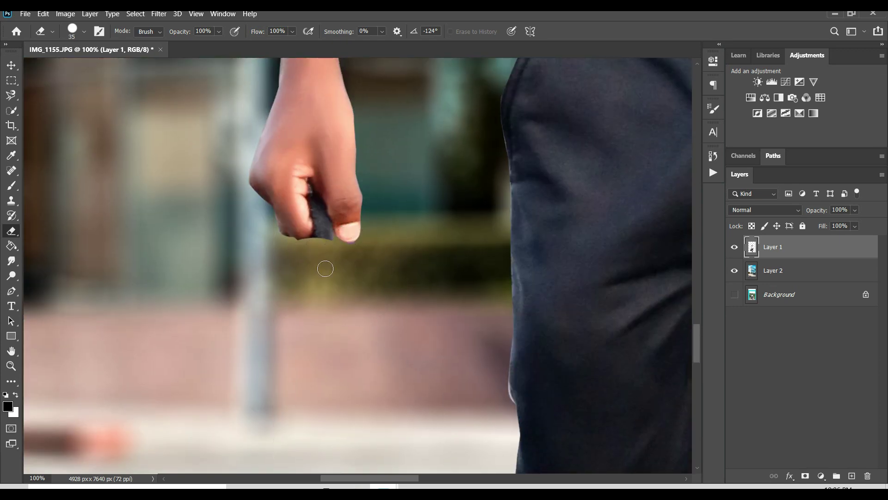
{"action": "scroll", "coordinate": [326, 259], "scroll_direction": "up", "scroll_amount": 1}
{"action": "scroll", "coordinate": [331, 270], "scroll_direction": "up", "scroll_amount": 1}
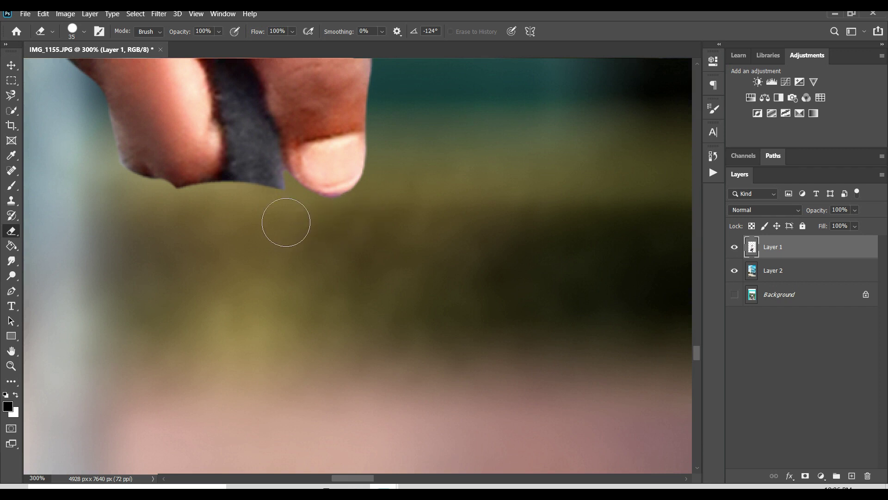
{"action": "key", "text": "bracketleft"}
{"action": "key", "text": "bracketleft"}
{"action": "key", "text": "bracketleft"}
{"action": "mouse_move", "coordinate": [222, 193]}
{"action": "left_mouse_down"}
{"action": "mouse_move", "coordinate": [274, 179]}
{"action": "mouse_move", "coordinate": [276, 190]}
{"action": "left_mouse_up"}
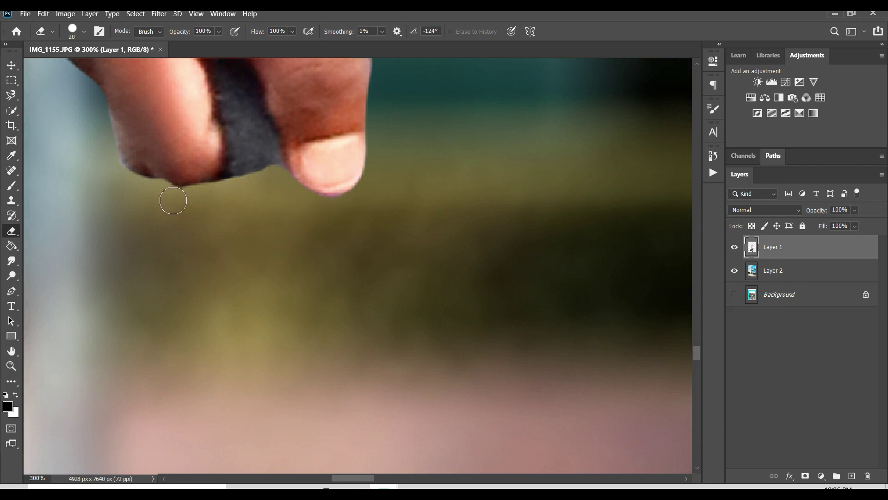
{"action": "left_click_drag", "start_coordinate": [174, 198], "coordinate": [185, 216]}
{"action": "left_click", "coordinate": [11, 65]}
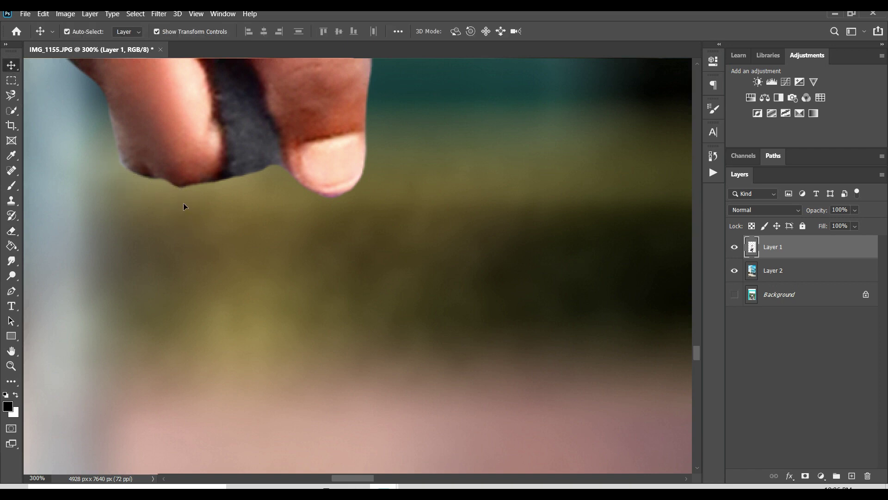
Open suitcase_PNG10761.png from the EDITING\PNG folder with the file type set to PNG.
{"action": "key", "text": "ctrl+minus"}
{"action": "left_click", "coordinate": [25, 14]}
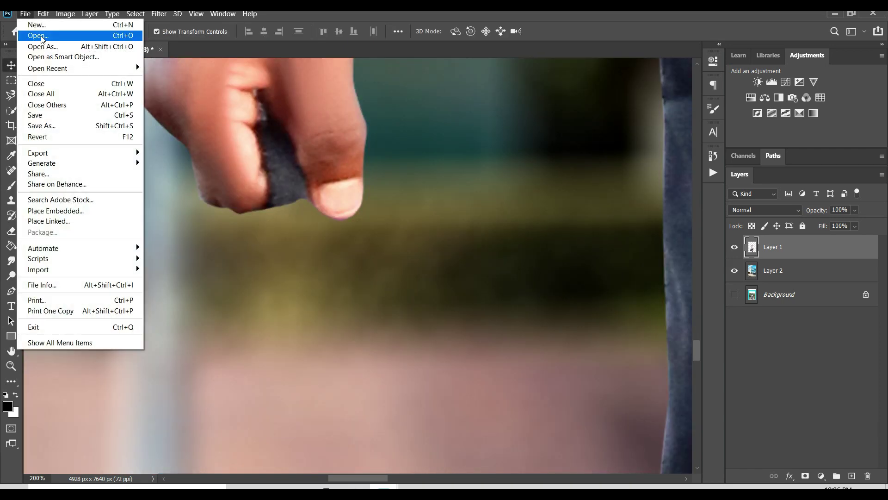
{"action": "left_click", "coordinate": [42, 35]}
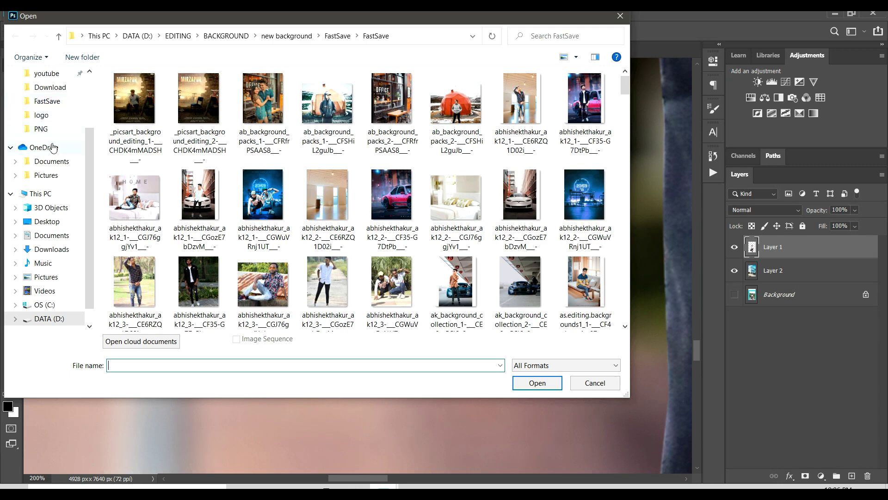
{"action": "left_click", "coordinate": [41, 129]}
{"action": "scroll", "coordinate": [361, 199], "scroll_direction": "down", "scroll_amount": 5}
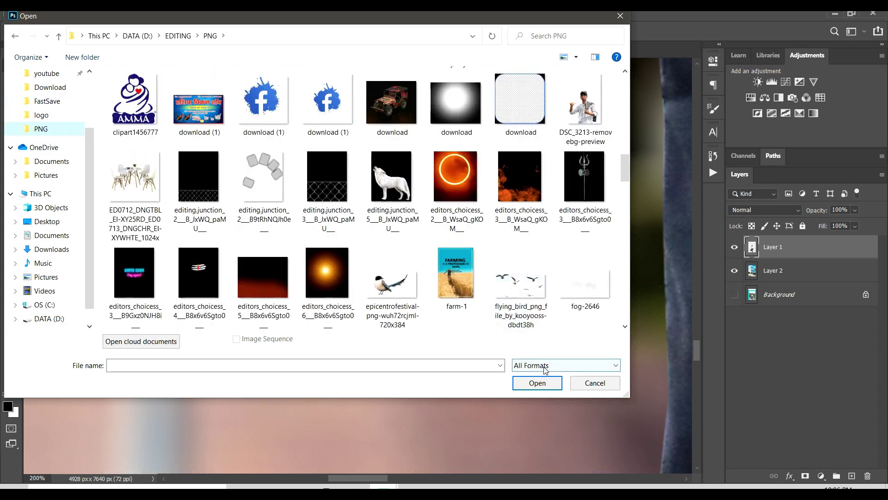
{"action": "left_click", "coordinate": [565, 365]}
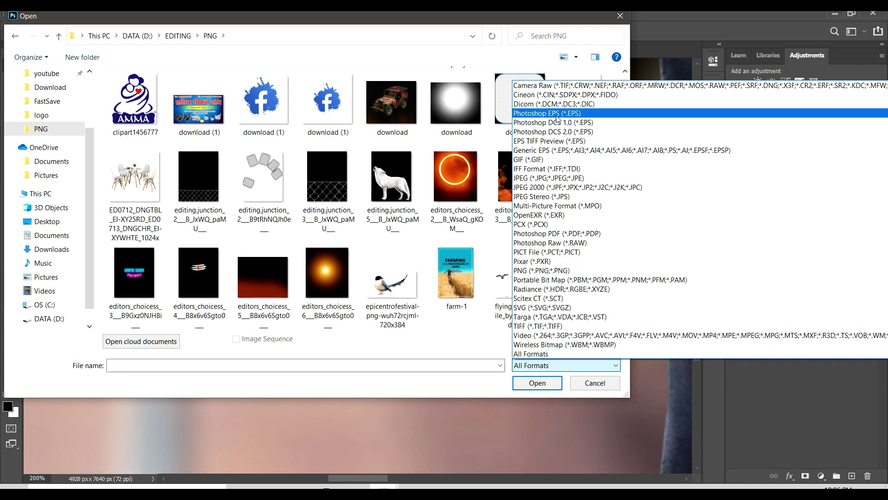
{"action": "left_click", "coordinate": [555, 270]}
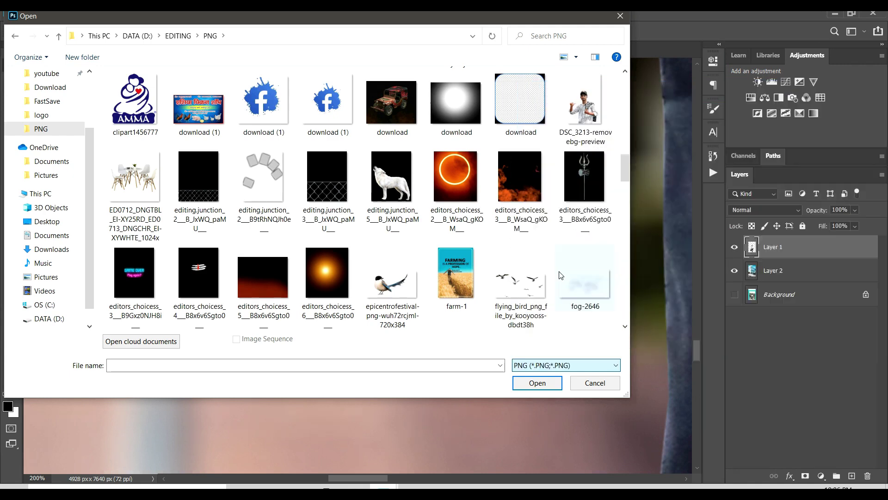
{"action": "scroll", "coordinate": [444, 237], "scroll_direction": "down", "scroll_amount": 5}
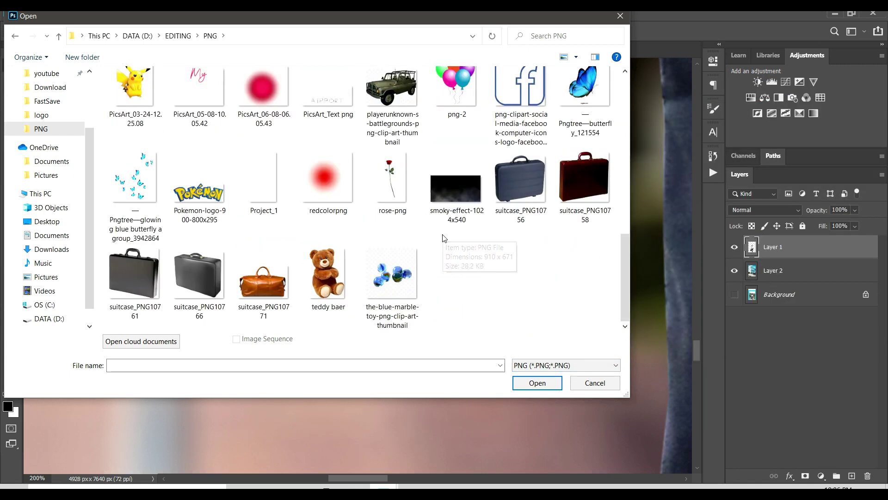
{"action": "double_click", "coordinate": [132, 279]}
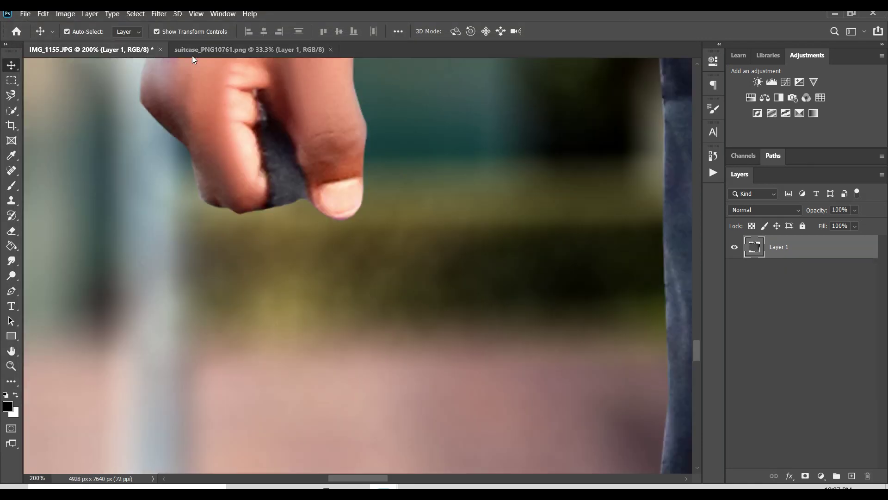
Bring the briefcase into the street photo and close the separate briefcase document.
{"action": "left_click_drag", "start_coordinate": [209, 50], "coordinate": [421, 182]}
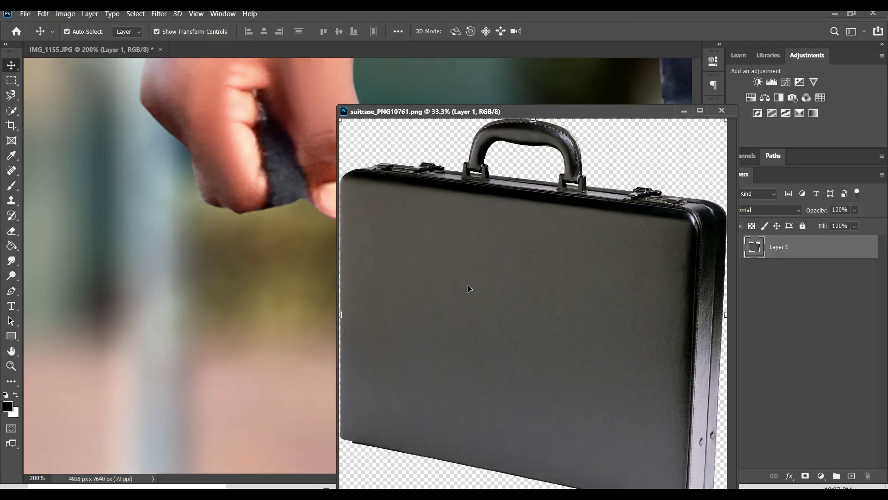
{"action": "left_click_drag", "start_coordinate": [467, 285], "coordinate": [246, 303]}
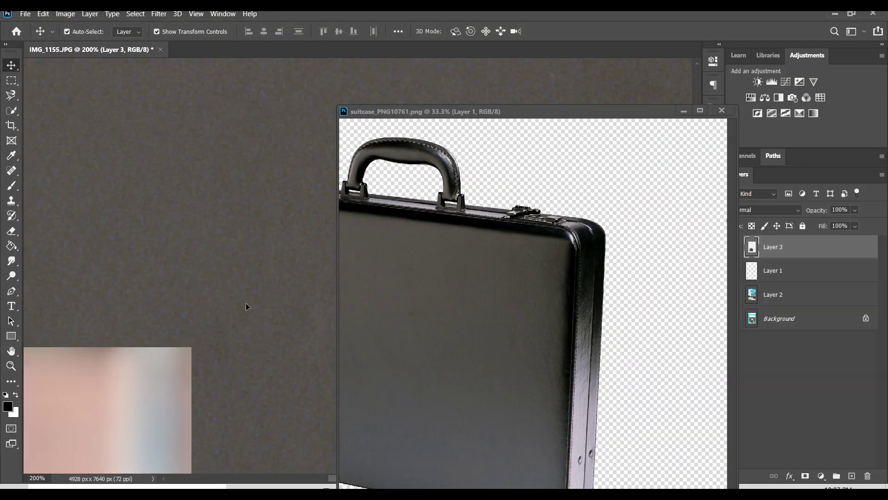
{"action": "left_click", "coordinate": [721, 111]}
{"action": "scroll", "coordinate": [624, 155], "scroll_direction": "down", "scroll_amount": 2}
{"action": "scroll", "coordinate": [590, 168], "scroll_direction": "down", "scroll_amount": 2}
{"action": "scroll", "coordinate": [555, 185], "scroll_direction": "down", "scroll_amount": 1}
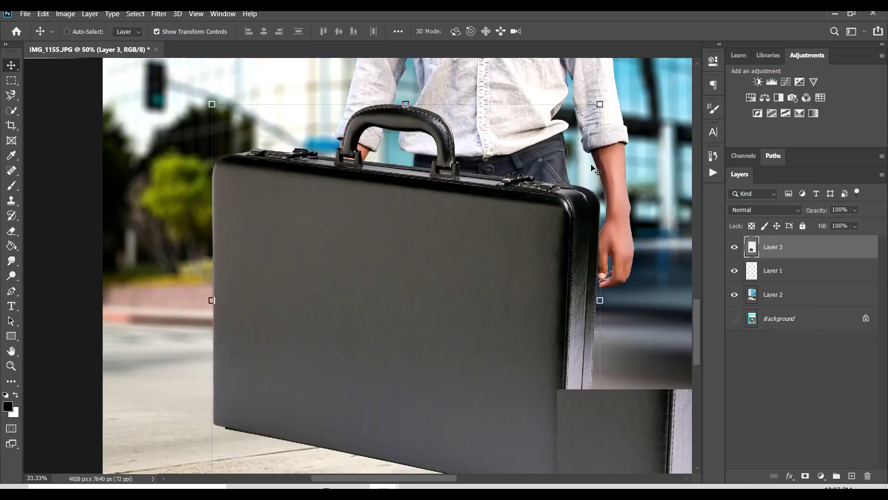
{"action": "scroll", "coordinate": [521, 199], "scroll_direction": "down", "scroll_amount": 1}
Shrink the briefcase to about 93% and place it beside the man's hand.
{"action": "key", "text": "ctrl+t"}
{"action": "left_click_drag", "start_coordinate": [536, 142], "coordinate": [426, 252]}
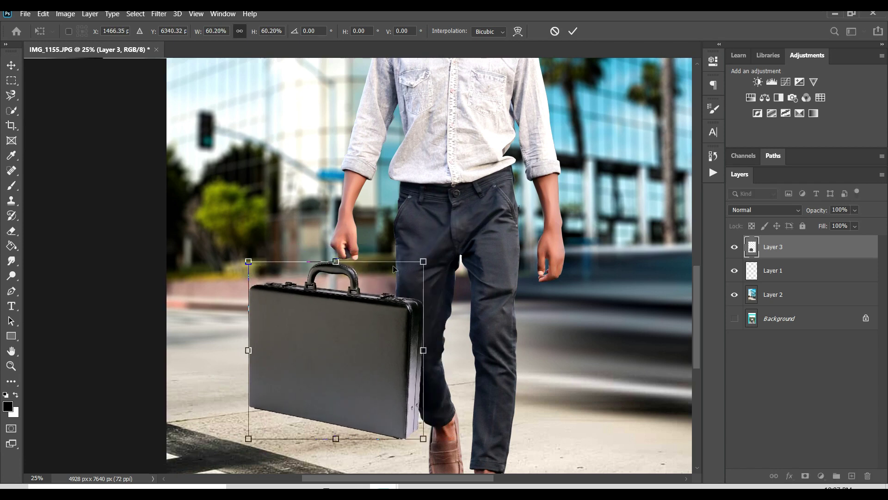
{"action": "mouse_move", "coordinate": [334, 300]}
{"action": "left_mouse_down"}
{"action": "mouse_move", "coordinate": [344, 304]}
{"action": "mouse_move", "coordinate": [349, 293]}
{"action": "left_mouse_up"}
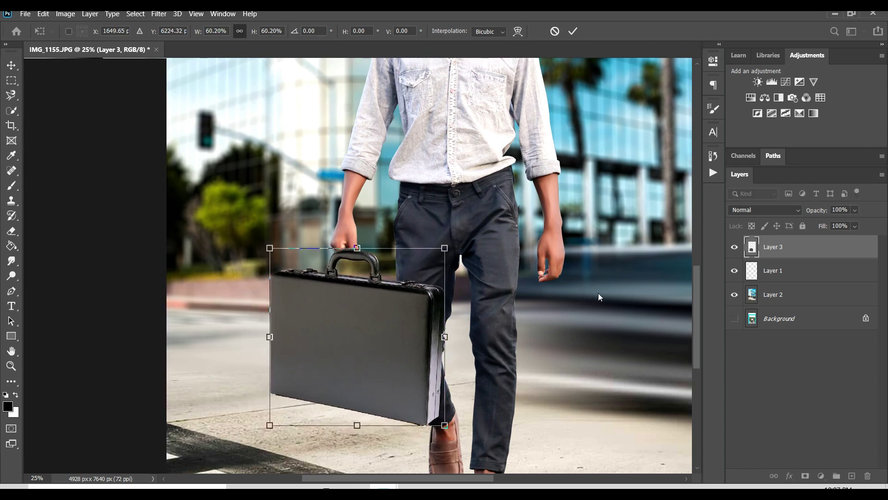
{"action": "key", "text": "Return"}
{"action": "scroll", "coordinate": [598, 297], "scroll_direction": "down", "scroll_amount": 1}
{"action": "scroll", "coordinate": [599, 297], "scroll_direction": "down", "scroll_amount": 1}
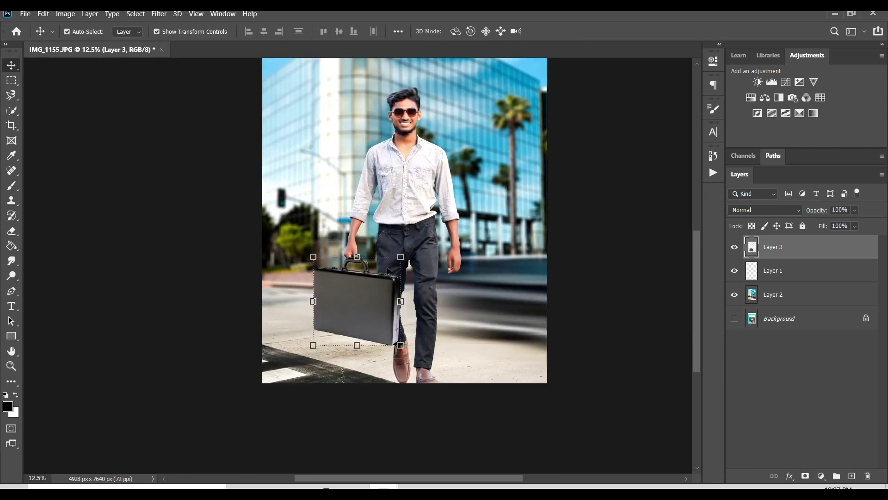
{"action": "left_click_drag", "start_coordinate": [400, 257], "coordinate": [394, 262]}
{"action": "left_click_drag", "start_coordinate": [358, 315], "coordinate": [357, 308]}
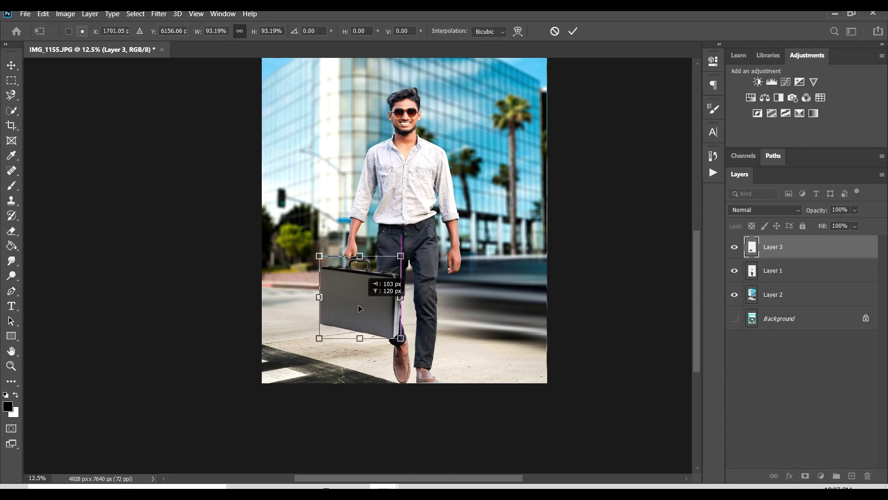
{"action": "key", "text": "Return"}
{"action": "left_click", "coordinate": [611, 312]}
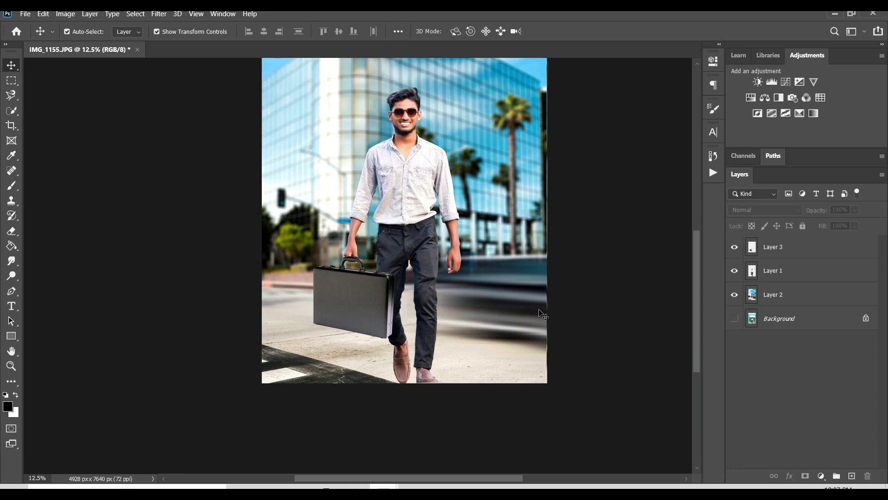
Rescale the briefcase to about 92% and move its handle directly under the hand.
{"action": "key", "text": "ctrl+plus"}
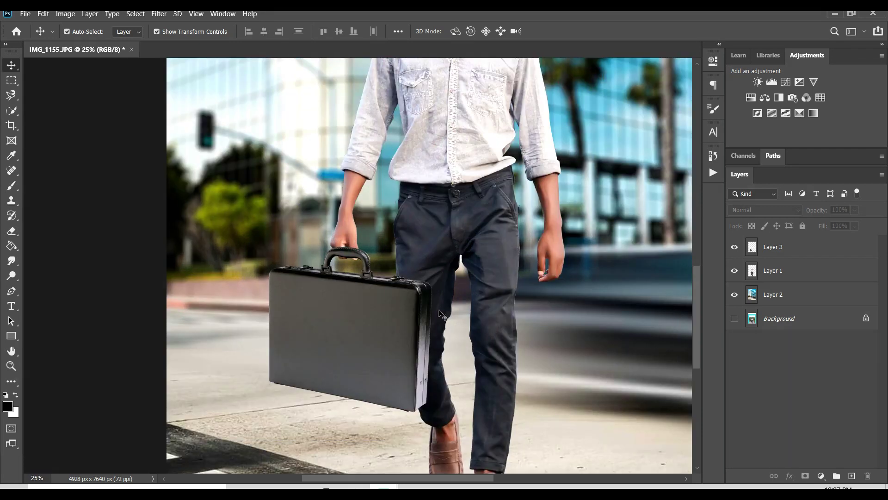
{"action": "key", "text": "ctrl+plus"}
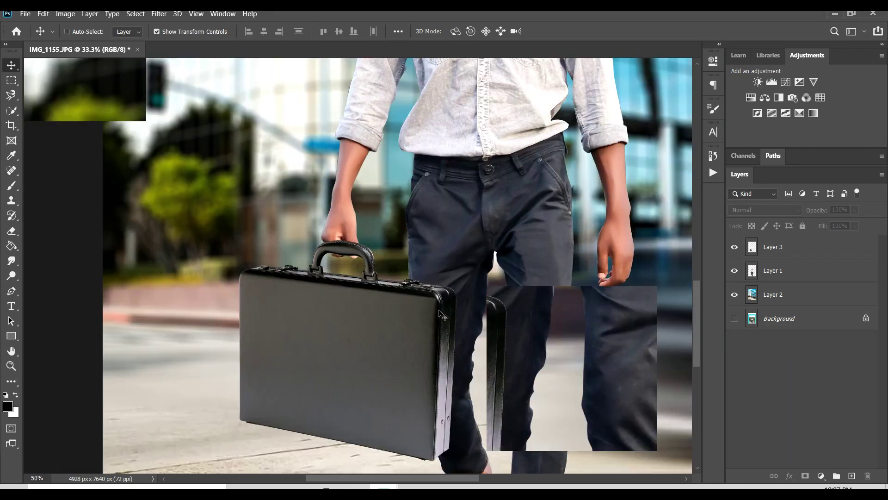
{"action": "key", "text": "ctrl+plus"}
{"action": "key", "text": "ctrl+plus"}
{"action": "left_click", "coordinate": [388, 258], "text": "ctrl"}
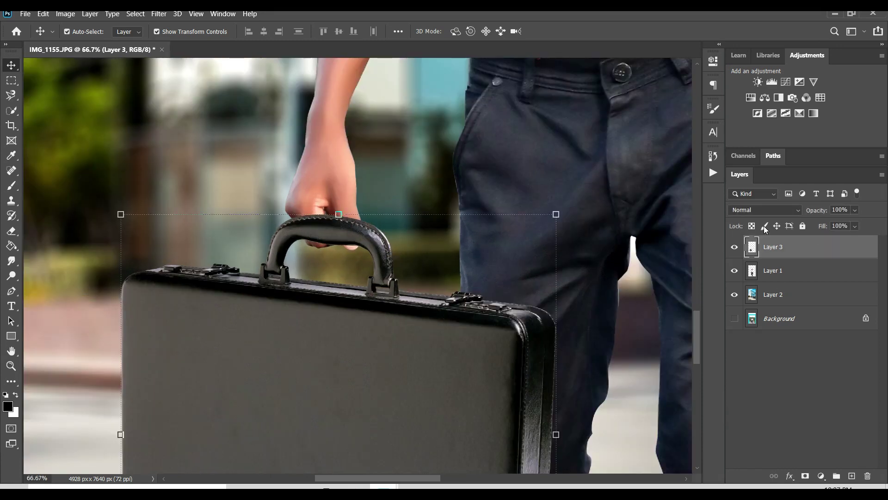
{"action": "key", "text": "ctrl+minus"}
{"action": "key", "text": "ctrl+minus"}
{"action": "key", "text": "ctrl+minus"}
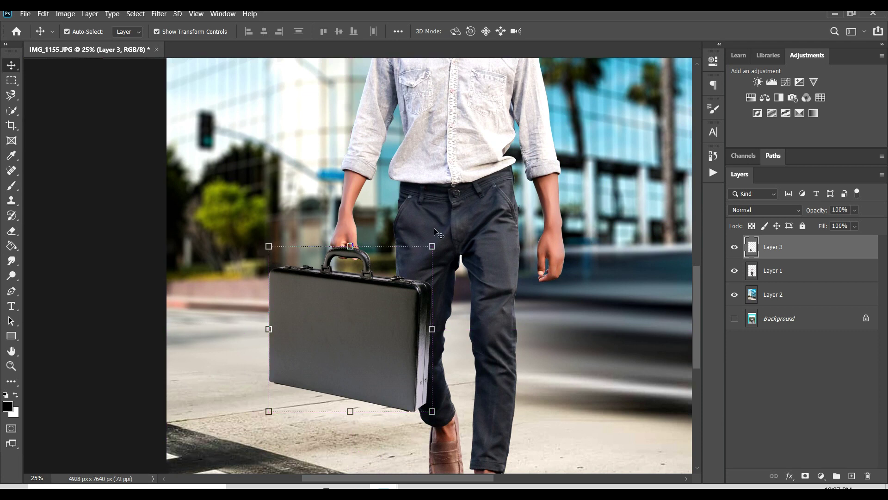
{"action": "left_click_drag", "start_coordinate": [432, 245], "coordinate": [411, 267]}
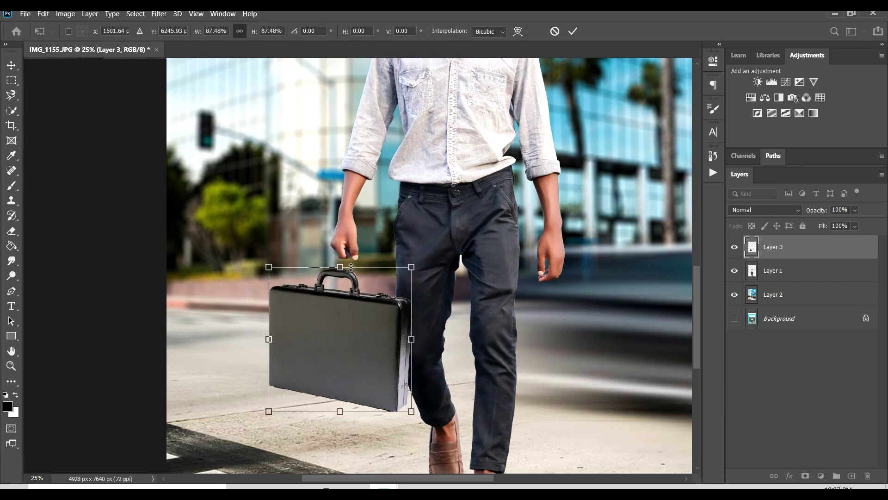
{"action": "left_click_drag", "start_coordinate": [351, 267], "coordinate": [351, 259]}
{"action": "left_click_drag", "start_coordinate": [350, 294], "coordinate": [365, 283]}
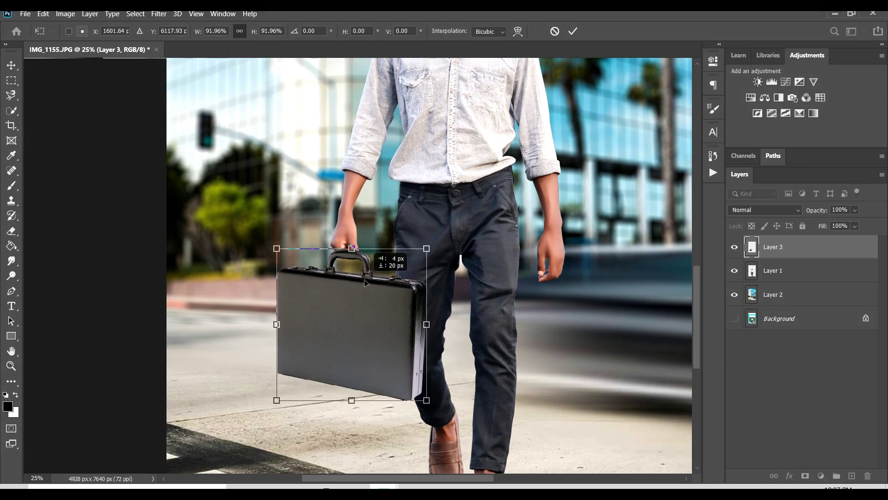
{"action": "key", "text": "Return"}
Zoom in on the man's hand and the briefcase handle.
{"action": "left_click", "coordinate": [630, 388]}
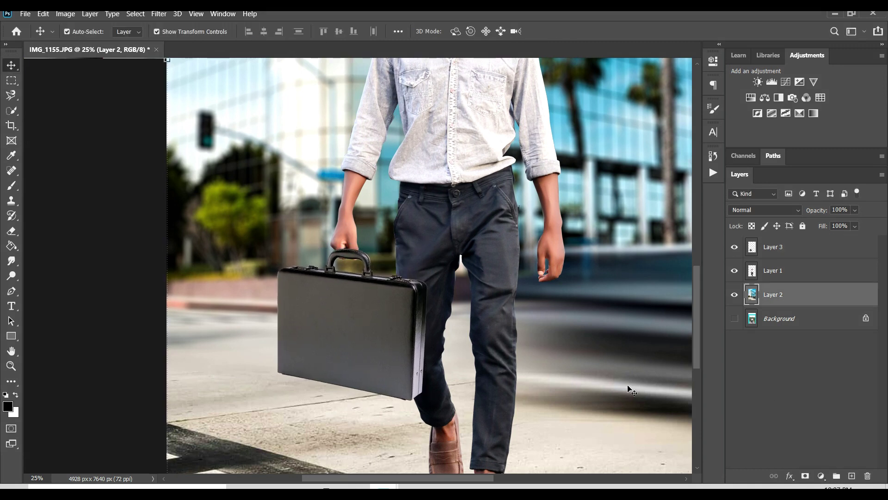
{"action": "key", "text": "ctrl+plus"}
{"action": "key", "text": "ctrl+plus"}
{"action": "key", "text": "ctrl+plus"}
{"action": "left_click_drag", "start_coordinate": [444, 282], "coordinate": [525, 342]}
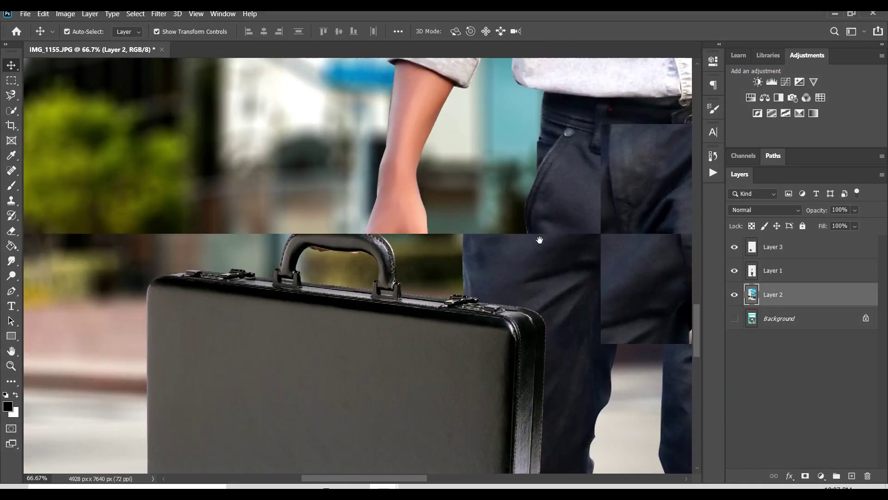
{"action": "key", "text": "ctrl+plus"}
Lower the briefcase layer's opacity and zoom to 300% on the fingers over the handle.
{"action": "left_click", "coordinate": [474, 309]}
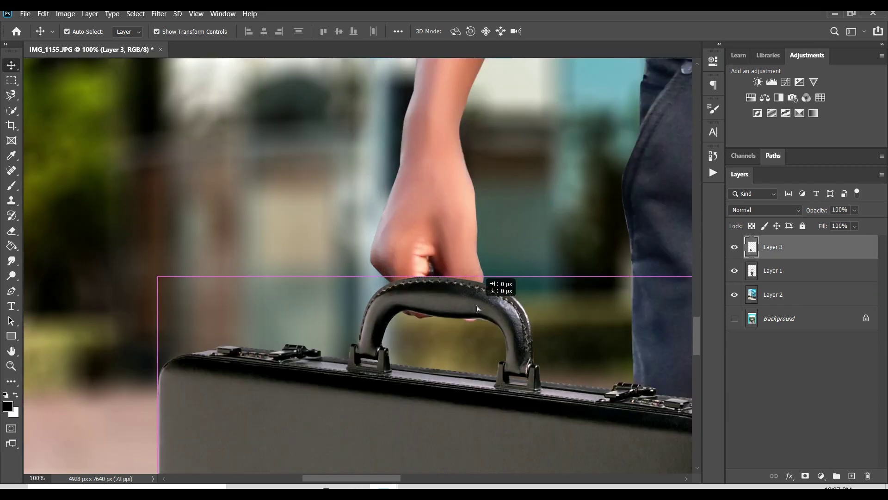
{"action": "left_click_drag", "start_coordinate": [853, 223], "coordinate": [840, 221]}
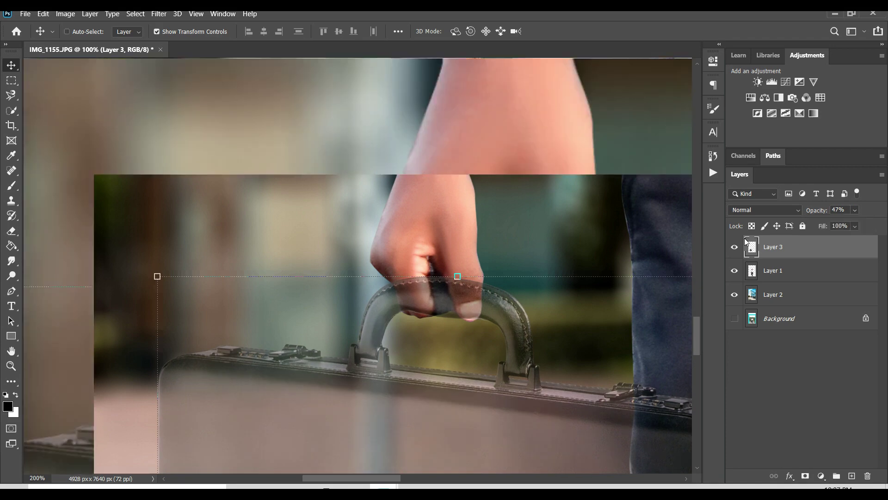
{"action": "key", "text": "ctrl+plus"}
{"action": "left_click_drag", "start_coordinate": [653, 245], "coordinate": [457, 213]}
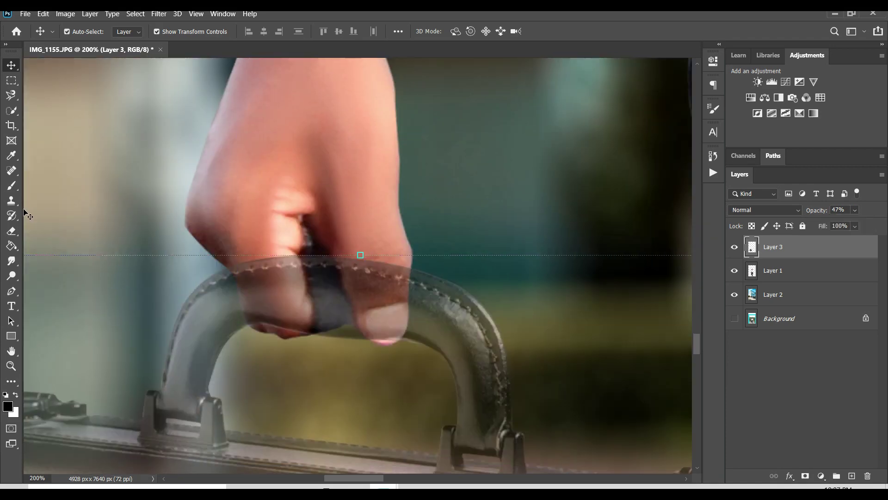
{"action": "left_click", "coordinate": [11, 231]}
{"action": "key", "text": "ctrl+plus"}
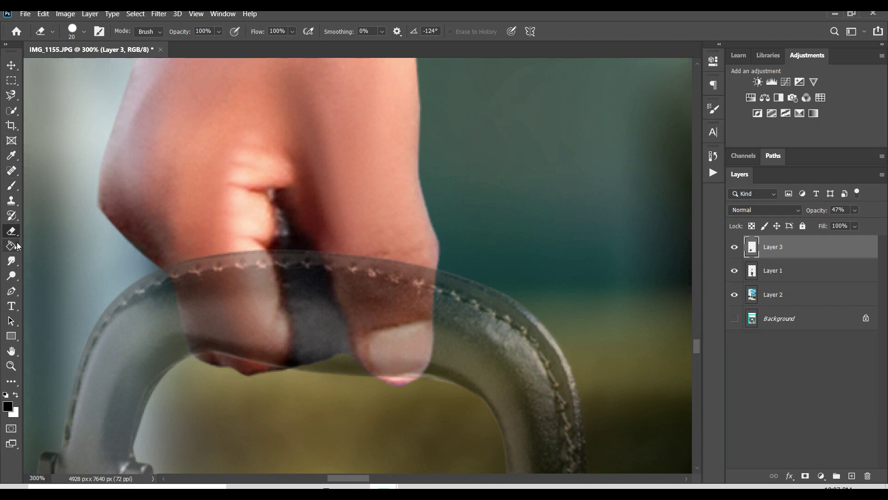
Trace a closed Pen path around the man's thumb.
{"action": "left_click", "coordinate": [11, 291]}
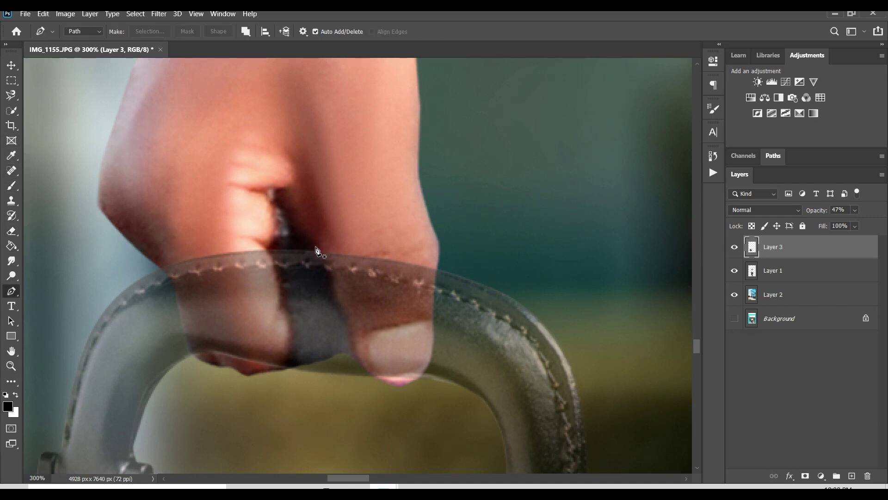
{"action": "left_click", "coordinate": [318, 255]}
{"action": "left_click", "coordinate": [330, 288]}
{"action": "left_click", "coordinate": [349, 332]}
{"action": "left_click_drag", "start_coordinate": [357, 361], "coordinate": [416, 383]}
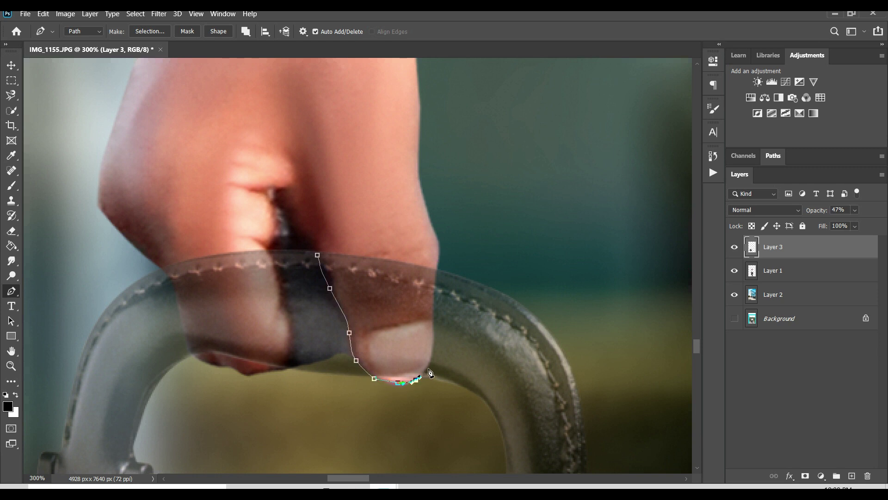
{"action": "left_click", "coordinate": [416, 380]}
{"action": "left_click", "coordinate": [430, 363]}
{"action": "left_click", "coordinate": [434, 344]}
{"action": "left_click", "coordinate": [431, 314]}
{"action": "left_click", "coordinate": [432, 291]}
{"action": "left_click_drag", "start_coordinate": [411, 234], "coordinate": [465, 235]}
{"action": "left_click", "coordinate": [317, 255]}
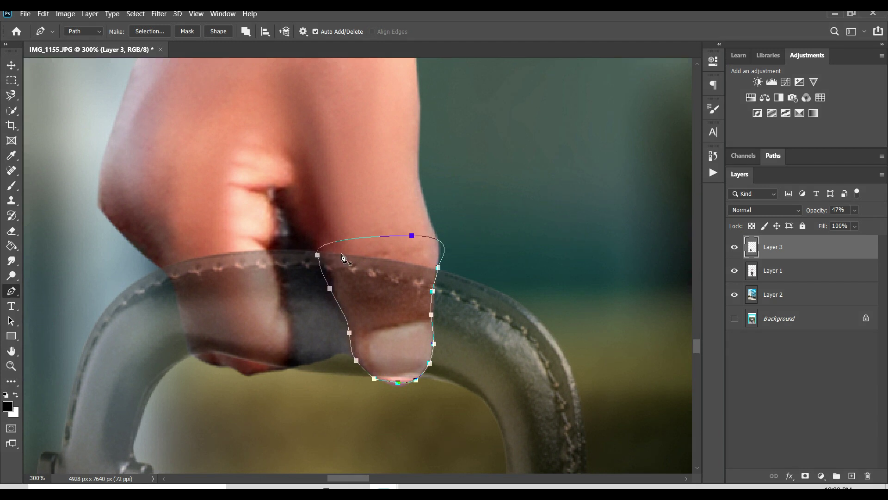
Turn the thumb path into a selection and delete the handle overlapping it.
{"action": "right_click", "coordinate": [342, 231]}
{"action": "left_click", "coordinate": [380, 277]}
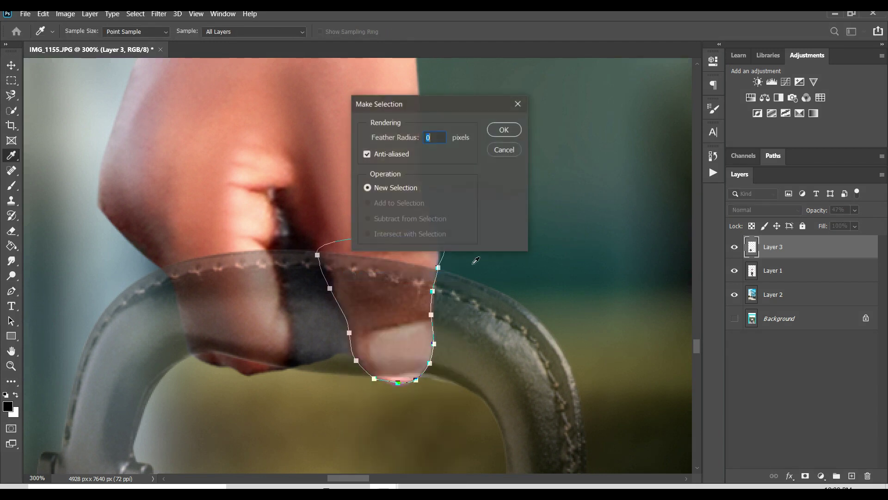
{"action": "left_click", "coordinate": [505, 130]}
{"action": "key", "text": "Delete"}
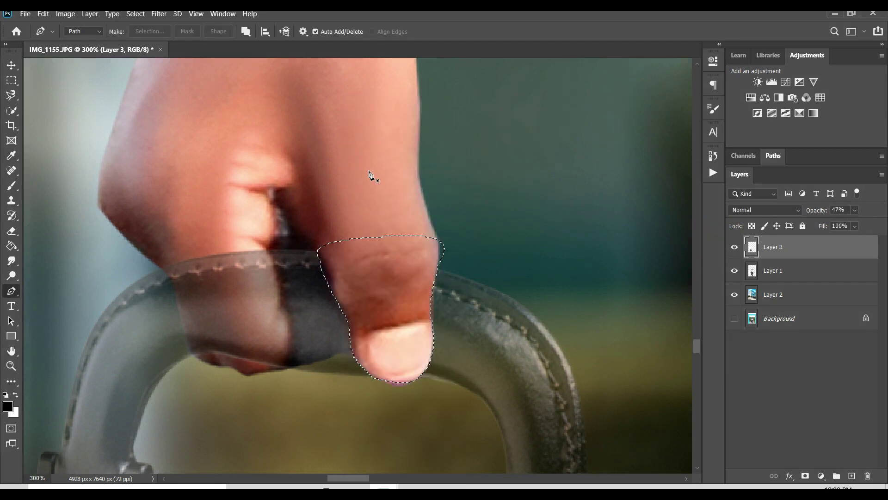
Trace a closed Pen path around the index finger.
{"action": "left_click", "coordinate": [165, 271]}
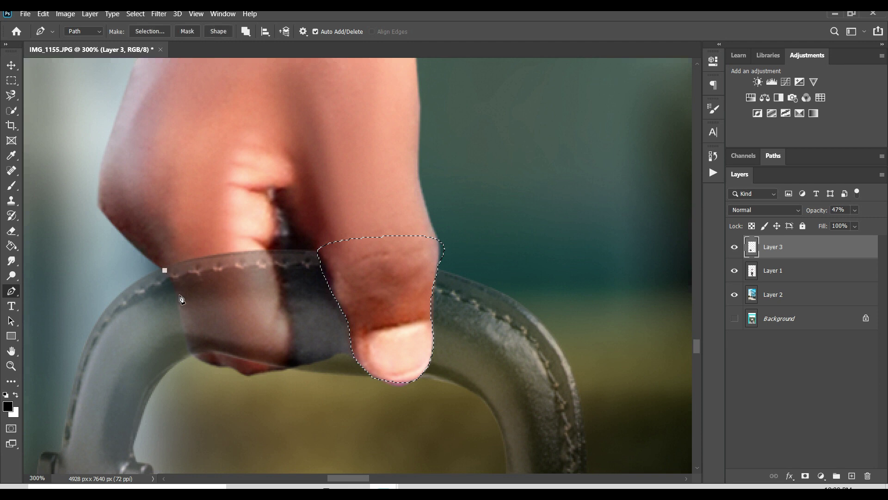
{"action": "left_click_drag", "start_coordinate": [180, 296], "coordinate": [183, 310]}
{"action": "left_click_drag", "start_coordinate": [216, 366], "coordinate": [230, 370]}
{"action": "left_click_drag", "start_coordinate": [286, 366], "coordinate": [285, 356]}
{"action": "left_click", "coordinate": [293, 321]}
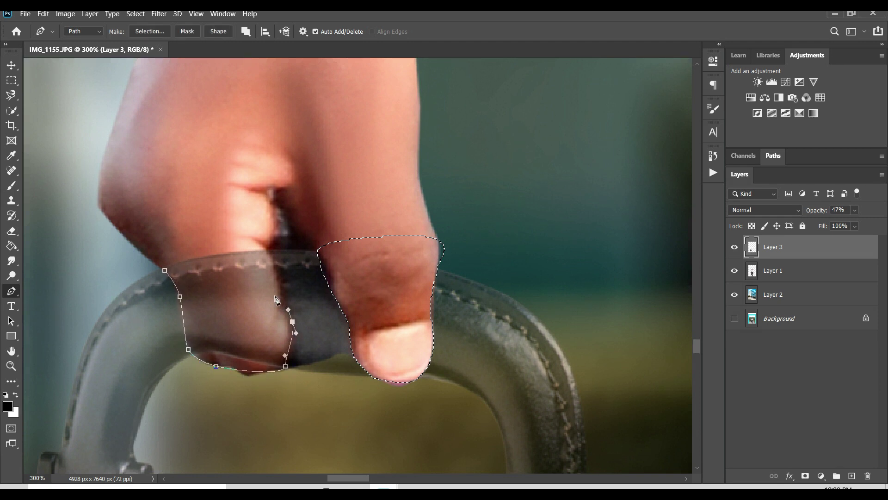
{"action": "left_click", "coordinate": [274, 294]}
{"action": "left_click", "coordinate": [274, 265]}
{"action": "left_click_drag", "start_coordinate": [259, 246], "coordinate": [190, 250]}
{"action": "left_click", "coordinate": [165, 270]}
Make the finger path a selection, remove the overlapping handle, and deselect.
{"action": "right_click", "coordinate": [190, 278]}
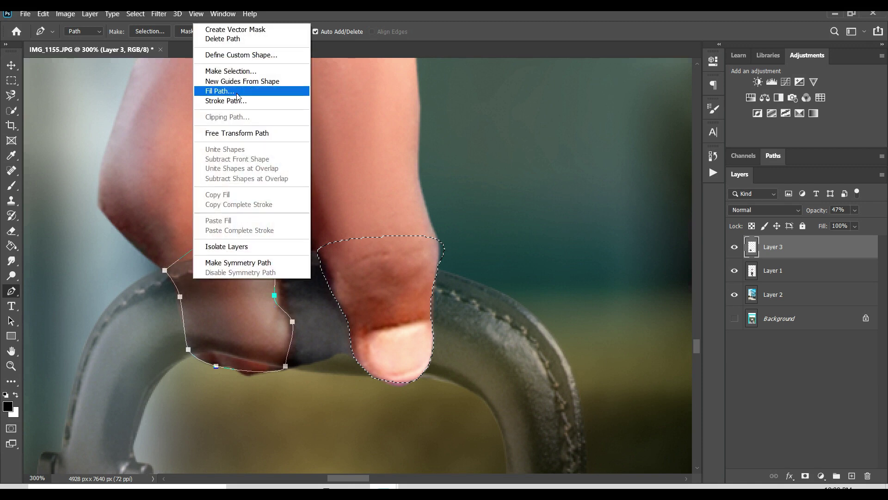
{"action": "left_click", "coordinate": [242, 75]}
{"action": "key", "text": "Return"}
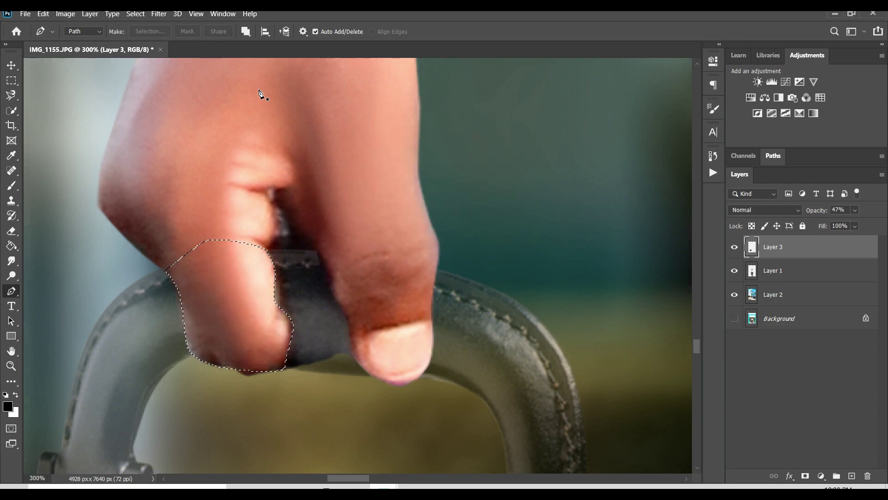
{"action": "key", "text": "ctrl+d"}
Restore the briefcase layer to 100% opacity.
{"action": "key", "text": "ctrl+1"}
{"action": "left_click", "coordinate": [11, 66]}
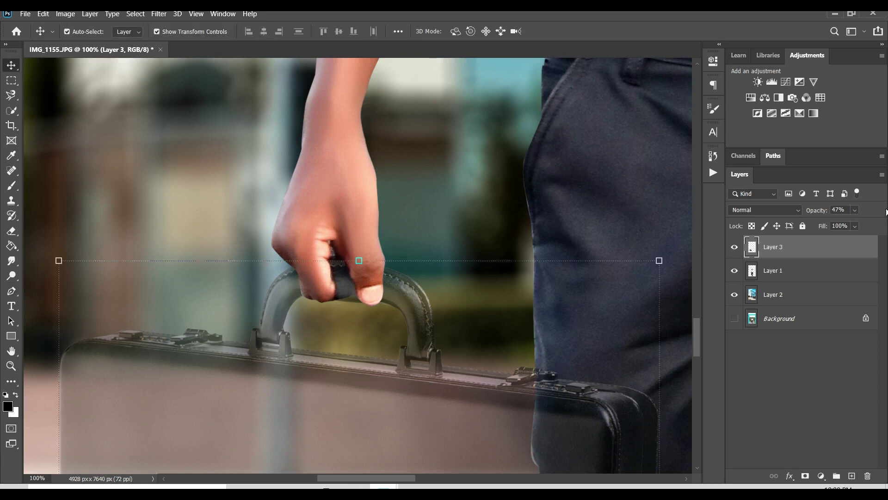
{"action": "left_click", "coordinate": [859, 211]}
{"action": "left_click_drag", "start_coordinate": [878, 228], "coordinate": [885, 227]}
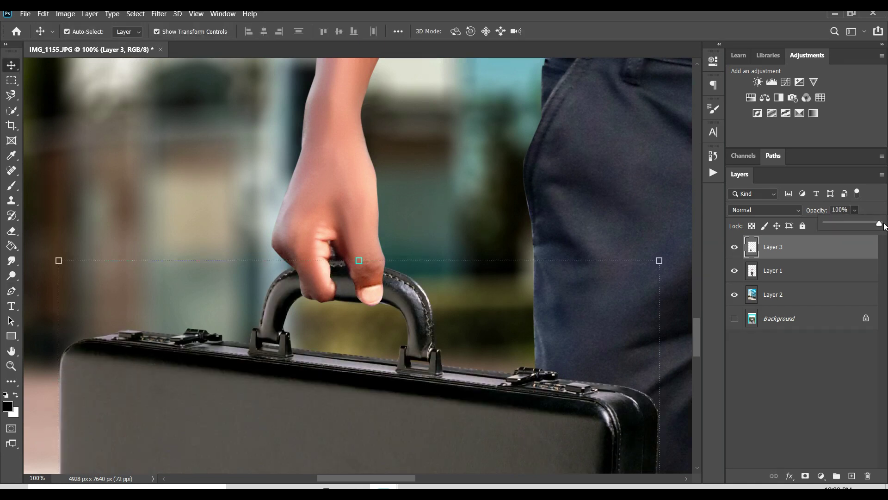
{"action": "left_click", "coordinate": [438, 224]}
Zoom in and pan to the sky above the glass building's top, then pick the Type tool.
{"action": "key", "text": "ctrl+0"}
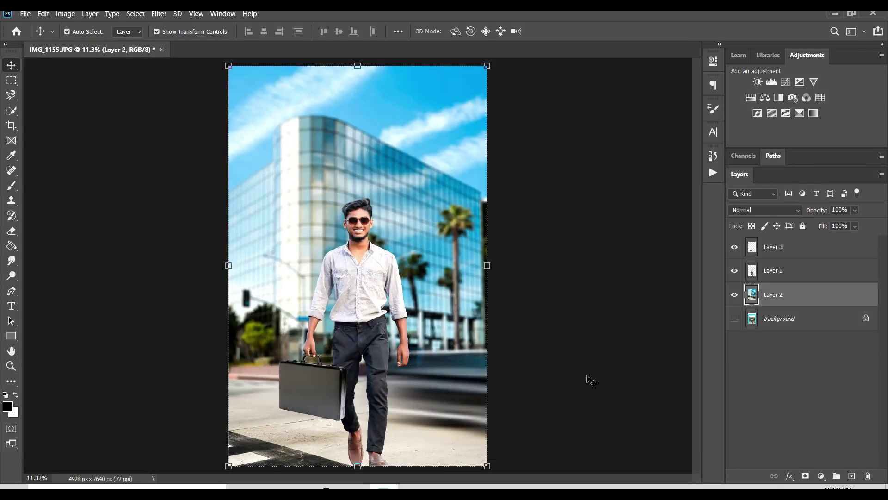
{"action": "left_click", "coordinate": [587, 376]}
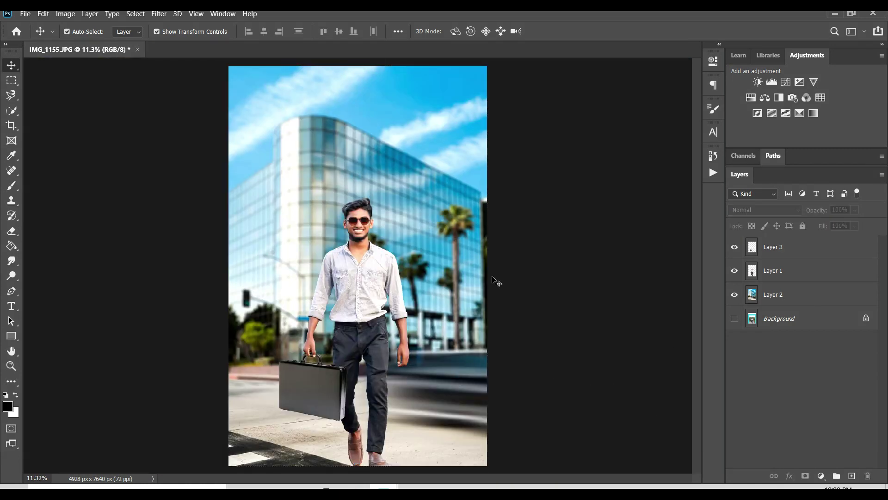
{"action": "scroll", "coordinate": [374, 283], "scroll_direction": "up", "scroll_amount": 1}
{"action": "scroll", "coordinate": [374, 283], "scroll_direction": "up", "scroll_amount": 1}
{"action": "scroll", "coordinate": [373, 283], "scroll_direction": "up", "scroll_amount": 2}
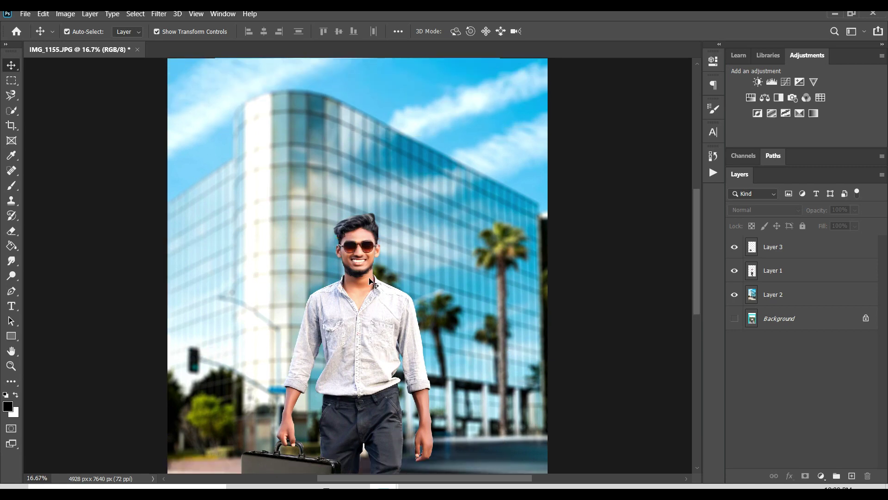
{"action": "scroll", "coordinate": [374, 283], "scroll_direction": "up", "scroll_amount": 1}
{"action": "left_click_drag", "start_coordinate": [402, 149], "coordinate": [407, 293]}
{"action": "key", "text": "ctrl+plus"}
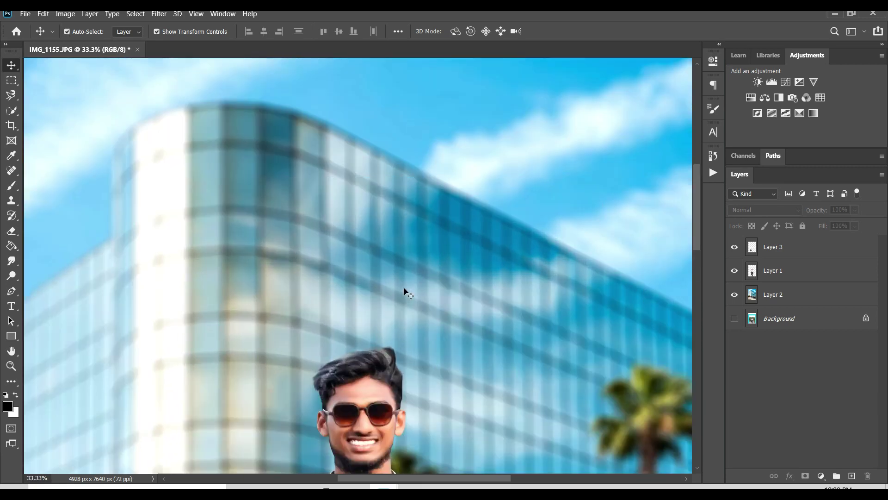
{"action": "left_click_drag", "start_coordinate": [414, 232], "coordinate": [440, 374]}
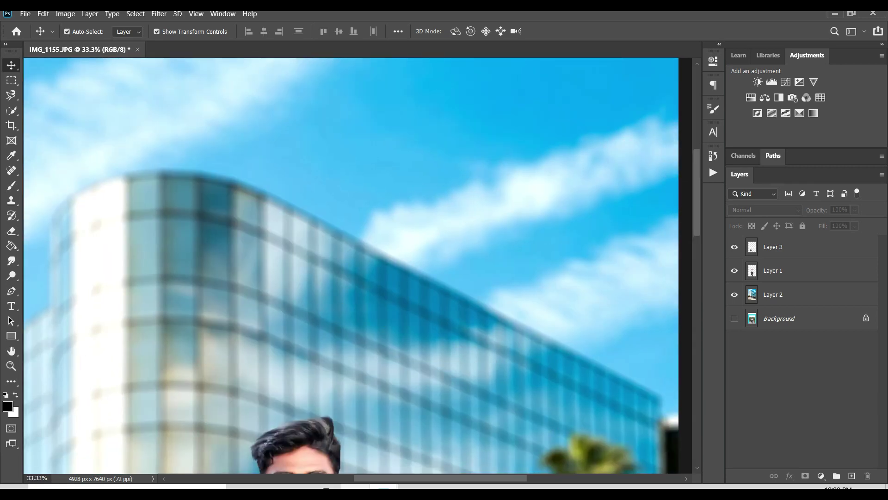
{"action": "left_click", "coordinate": [17, 306]}
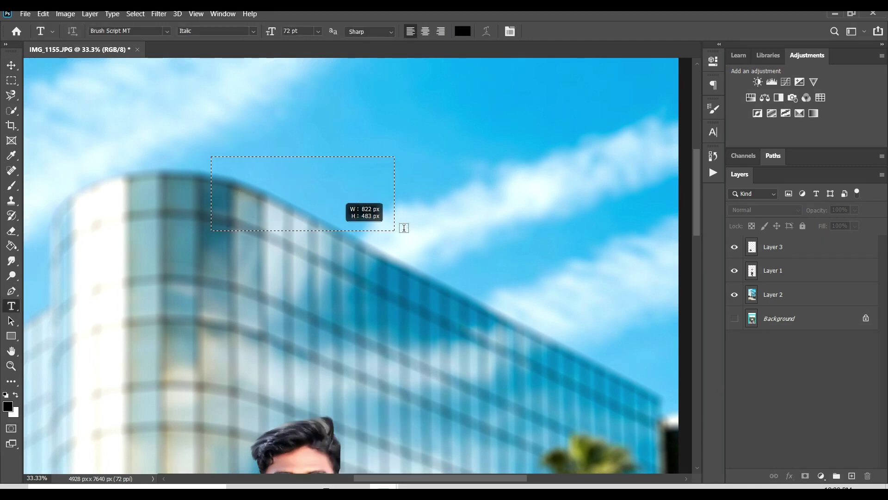
Create a paragraph text box above the building reading 'King Dhivakar', sized to fit.
{"action": "left_click_drag", "start_coordinate": [209, 156], "coordinate": [463, 221]}
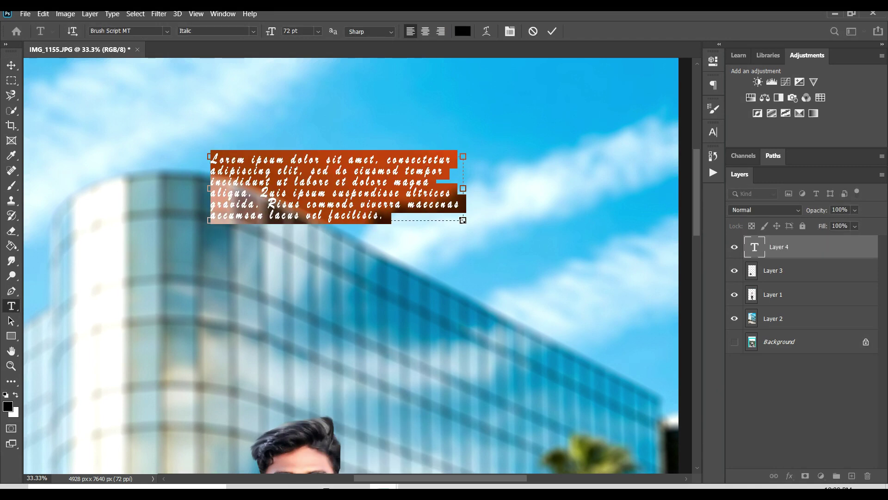
{"action": "key", "text": "Delete"}
{"action": "type", "text": "King dhivakar"}
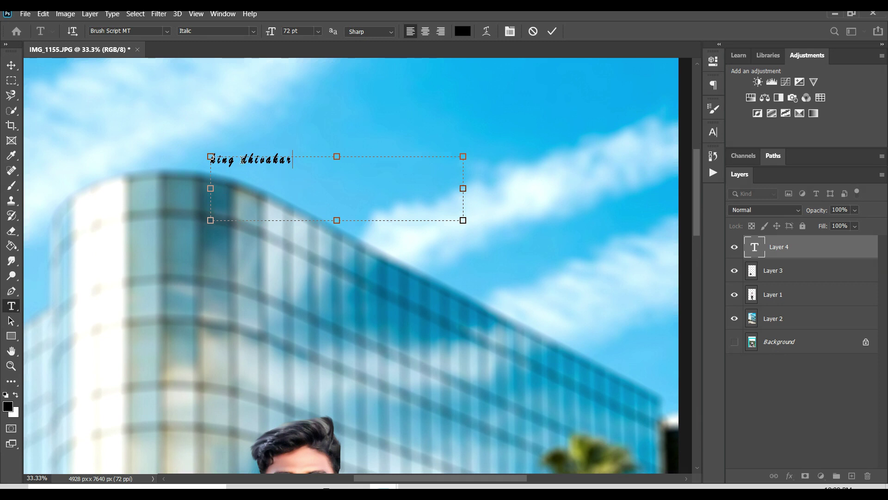
{"action": "left_click_drag", "start_coordinate": [246, 161], "coordinate": [243, 162]}
{"action": "key", "text": "BackSpace"}
{"action": "type", "text": "D"}
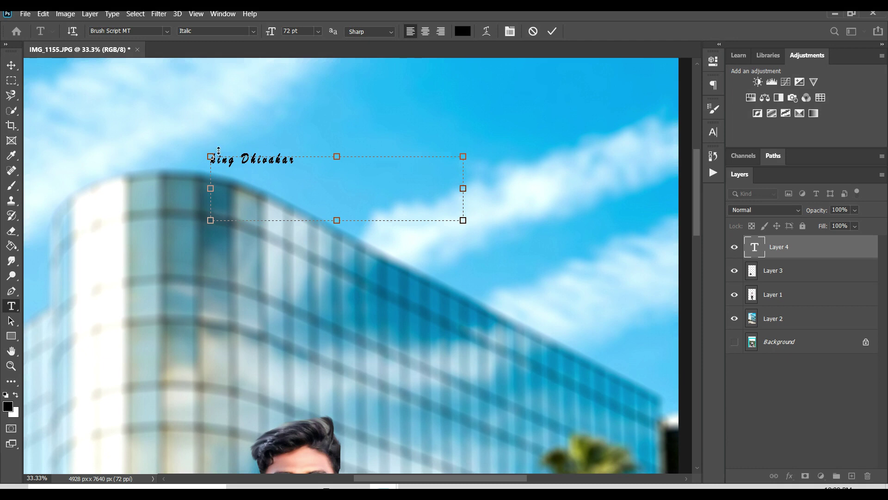
{"action": "key", "text": "BackSpace"}
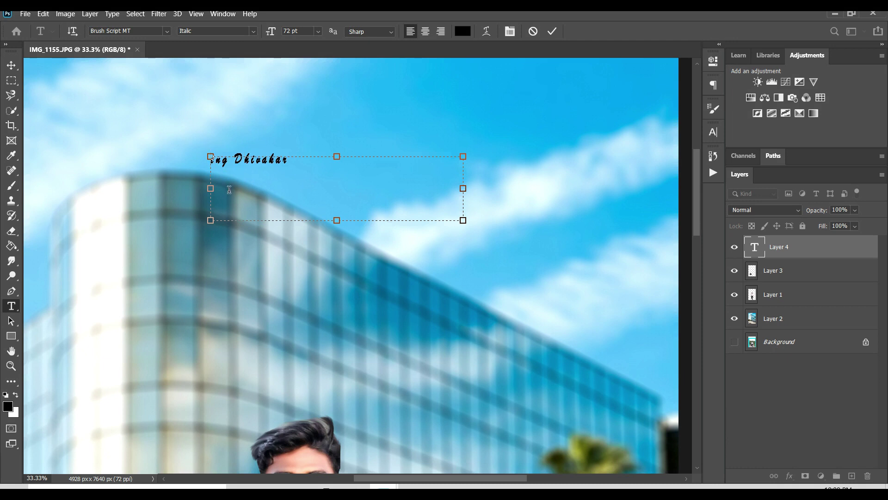
{"action": "type", "text": "K"}
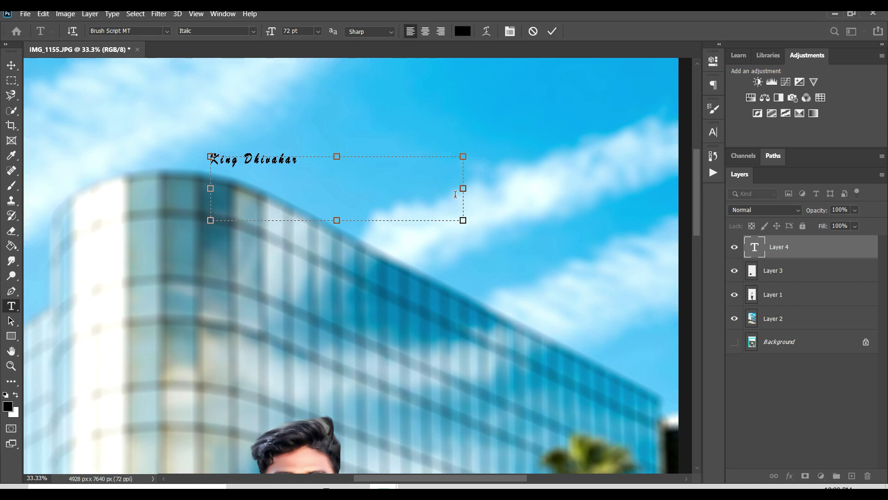
{"action": "left_click_drag", "start_coordinate": [466, 192], "coordinate": [309, 191]}
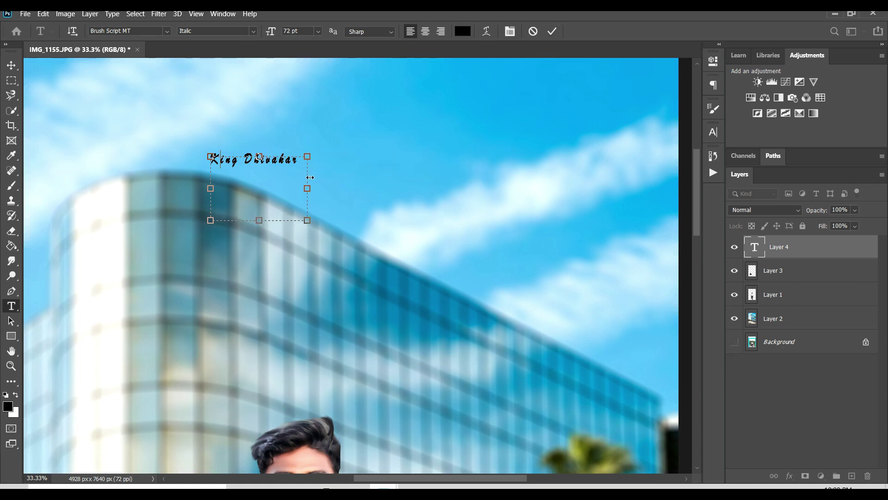
{"action": "left_click_drag", "start_coordinate": [256, 221], "coordinate": [260, 181]}
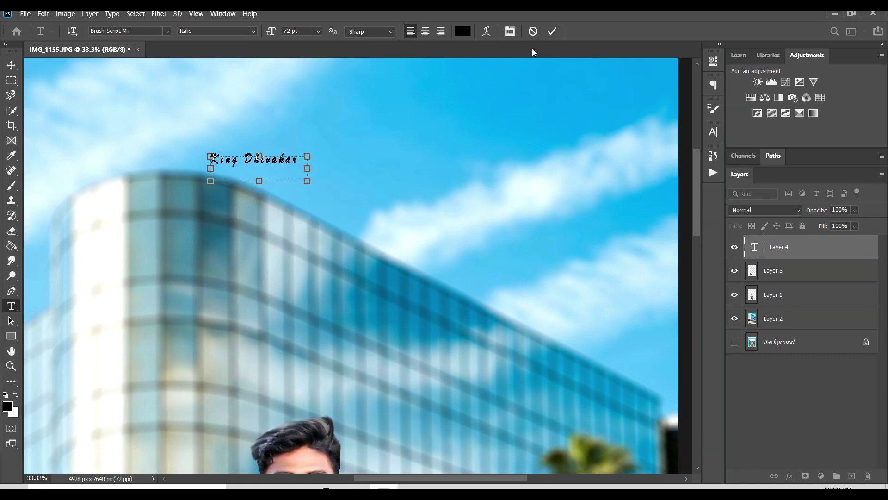
{"action": "left_click", "coordinate": [551, 31]}
Scale up the title and move it down over the building top.
{"action": "left_click", "coordinate": [11, 65]}
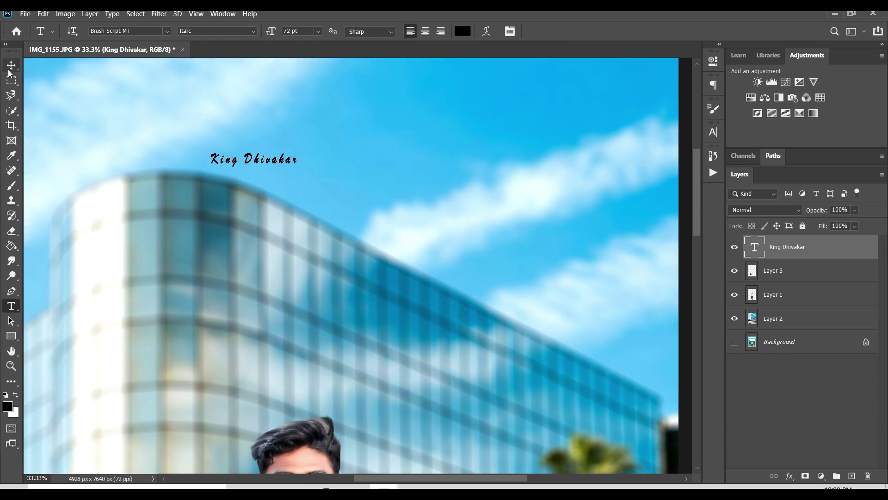
{"action": "left_click_drag", "start_coordinate": [307, 181], "coordinate": [503, 252]}
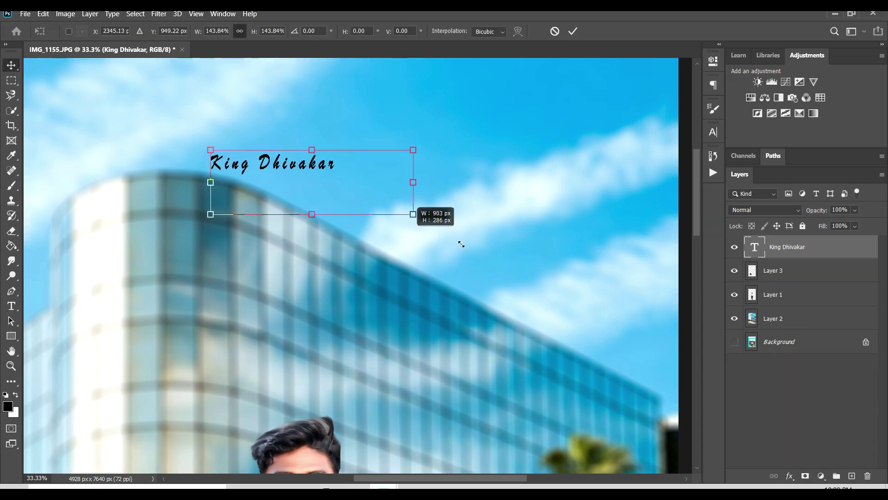
{"action": "key", "text": "Return"}
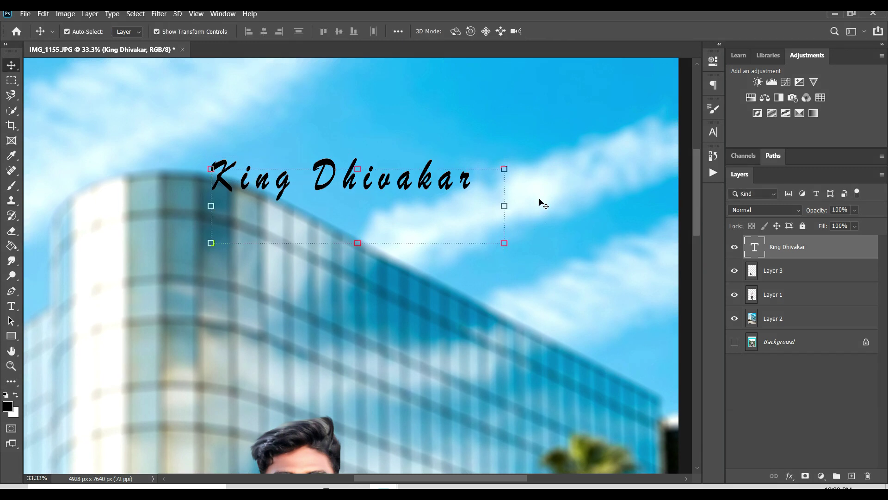
{"action": "left_click", "coordinate": [540, 203]}
{"action": "key", "text": "ctrl+minus"}
{"action": "key", "text": "ctrl+minus"}
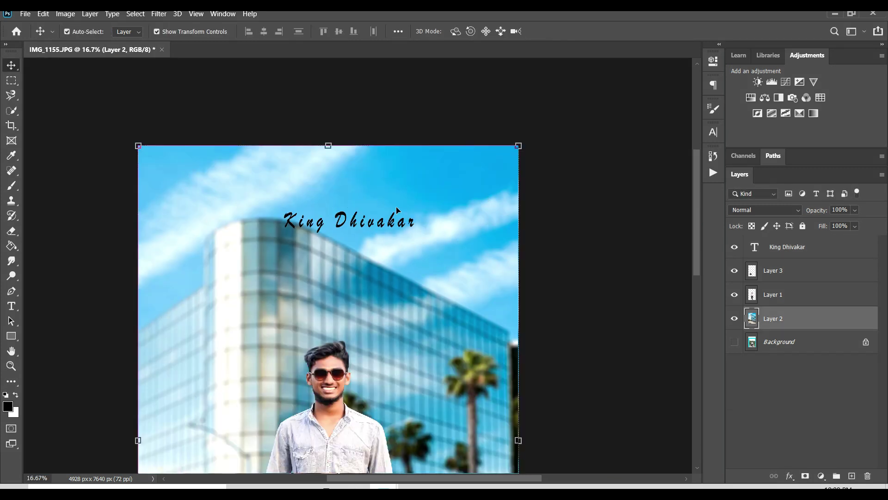
{"action": "left_click", "coordinate": [370, 235], "text": "ctrl"}
{"action": "key", "text": "ctrl+t"}
{"action": "left_click_drag", "start_coordinate": [285, 217], "coordinate": [267, 209]}
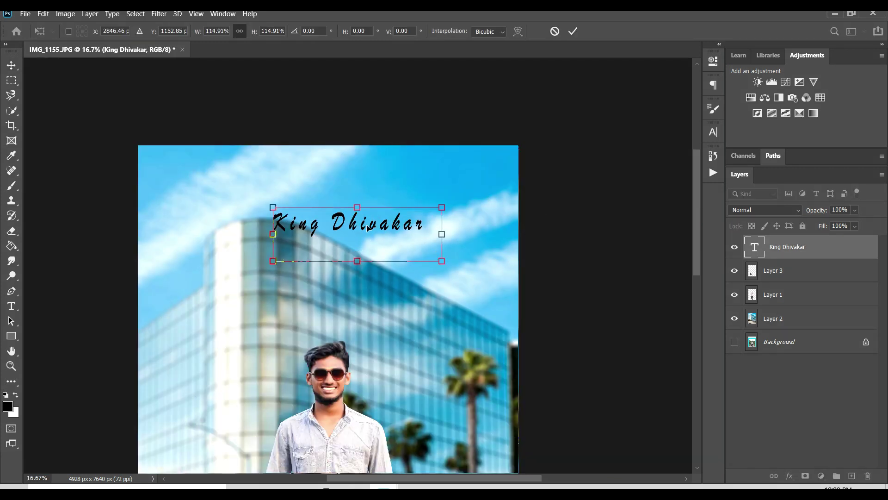
{"action": "left_click_drag", "start_coordinate": [357, 227], "coordinate": [362, 237]}
{"action": "key", "text": "Return"}
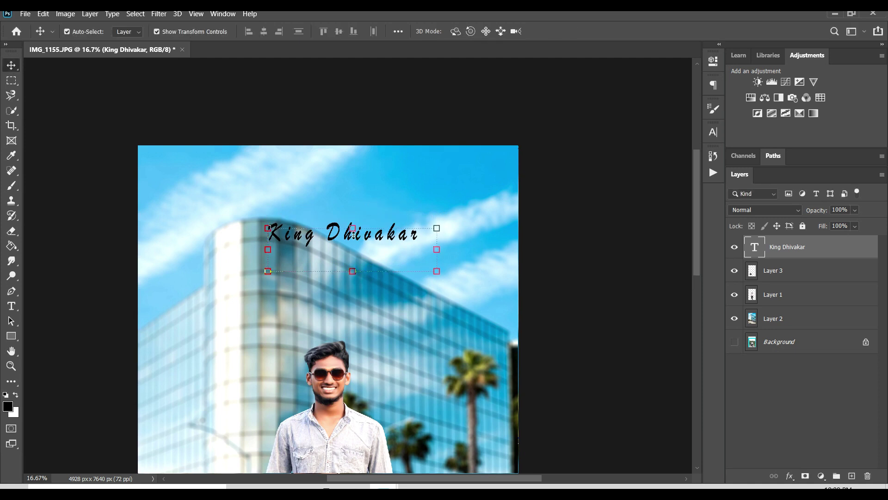
Enlarge the King Dhivakar title a bit more.
{"action": "left_click", "coordinate": [574, 240]}
{"action": "key", "text": "ctrl+minus"}
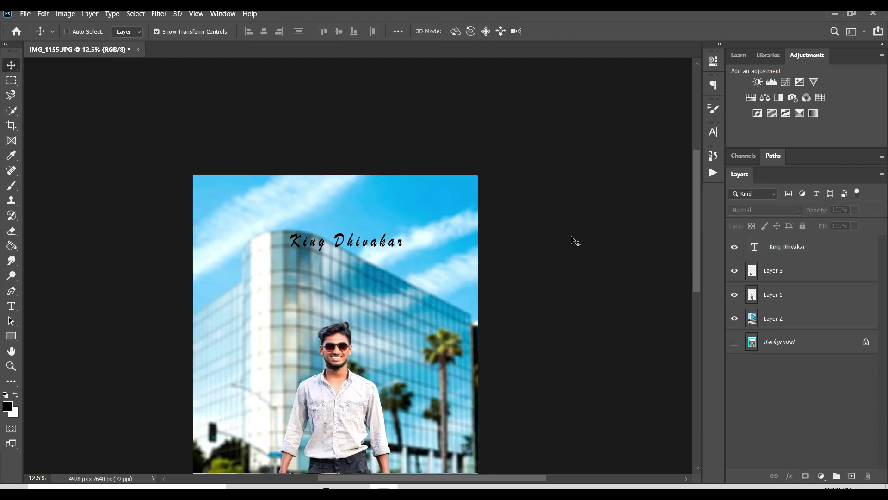
{"action": "left_click", "coordinate": [402, 245]}
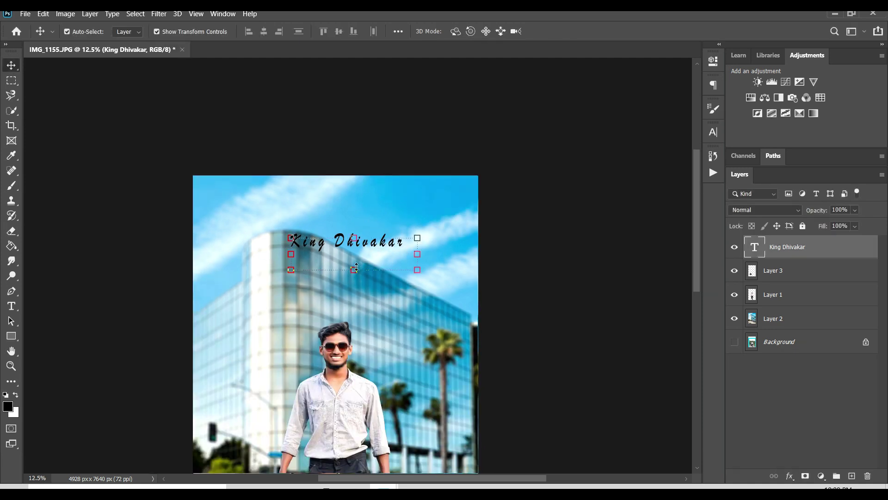
{"action": "left_click_drag", "start_coordinate": [355, 265], "coordinate": [354, 283]}
{"action": "key", "text": "Return"}
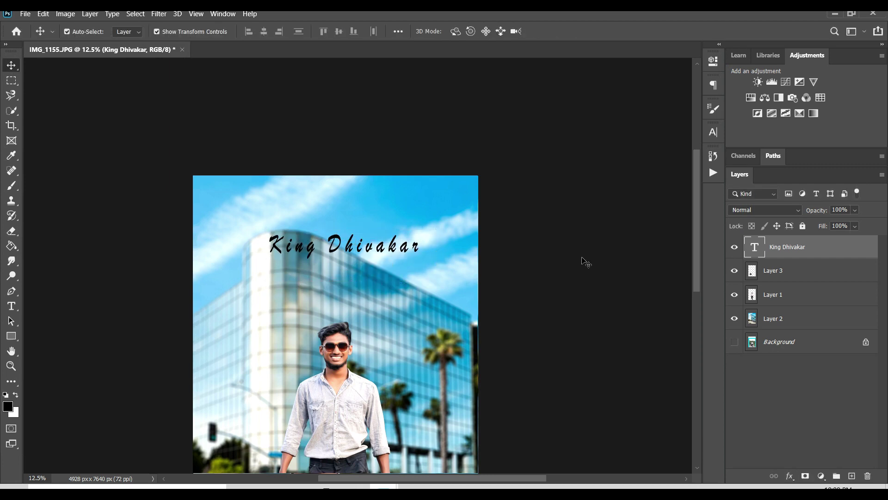
{"action": "left_click", "coordinate": [586, 263]}
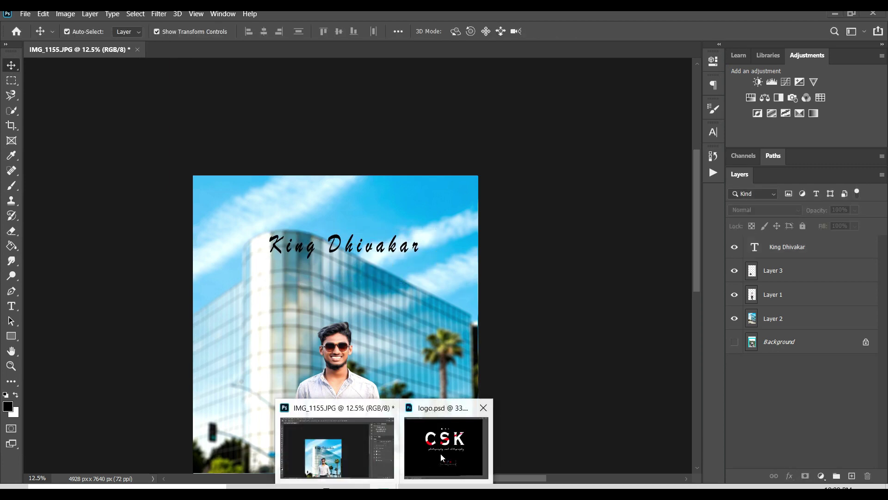
Drag Layer 4 (social icons and CSK EDITOGRAPHY) from logo.psd into IMG_1155.JPG and close logo.psd.
{"action": "left_click", "coordinate": [440, 454]}
{"action": "key", "text": "ctrl+alt+a"}
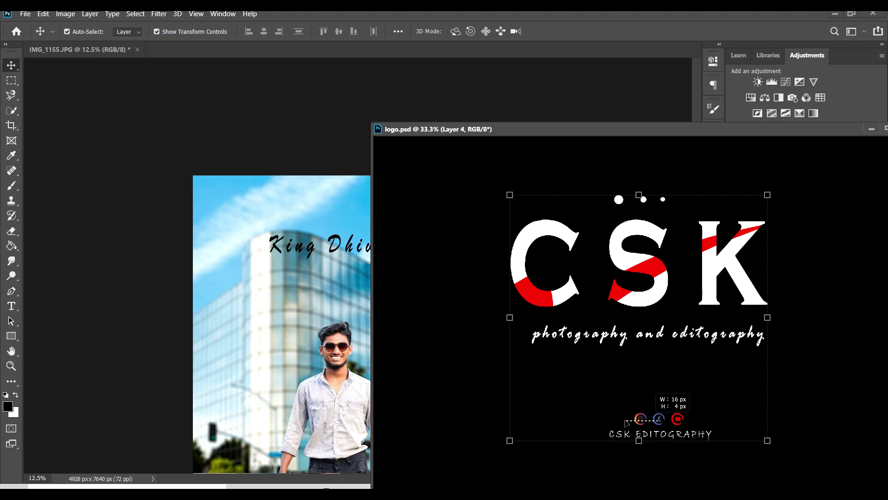
{"action": "left_click", "coordinate": [484, 373]}
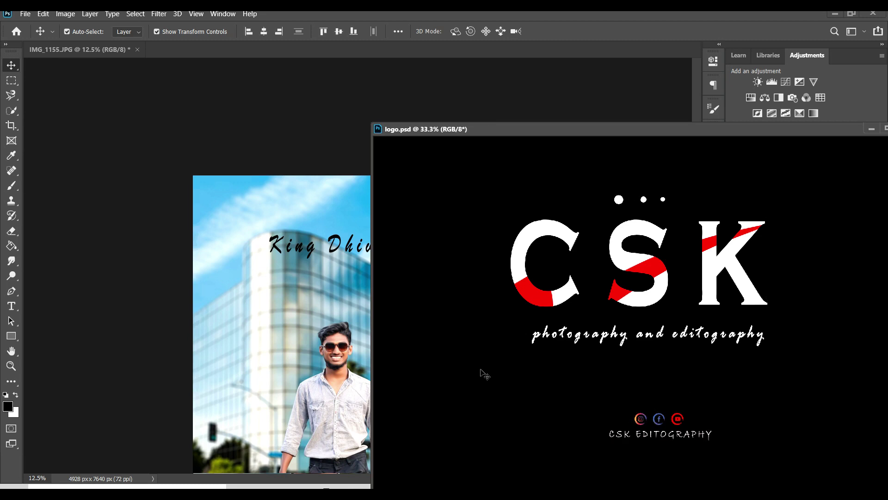
{"action": "left_click", "coordinate": [663, 425]}
{"action": "key", "text": "ctrl+alt+a"}
{"action": "left_click", "coordinate": [453, 377]}
{"action": "mouse_move", "coordinate": [639, 422]}
{"action": "left_mouse_down"}
{"action": "mouse_move", "coordinate": [329, 363]}
{"action": "mouse_move", "coordinate": [259, 334]}
{"action": "left_mouse_up"}
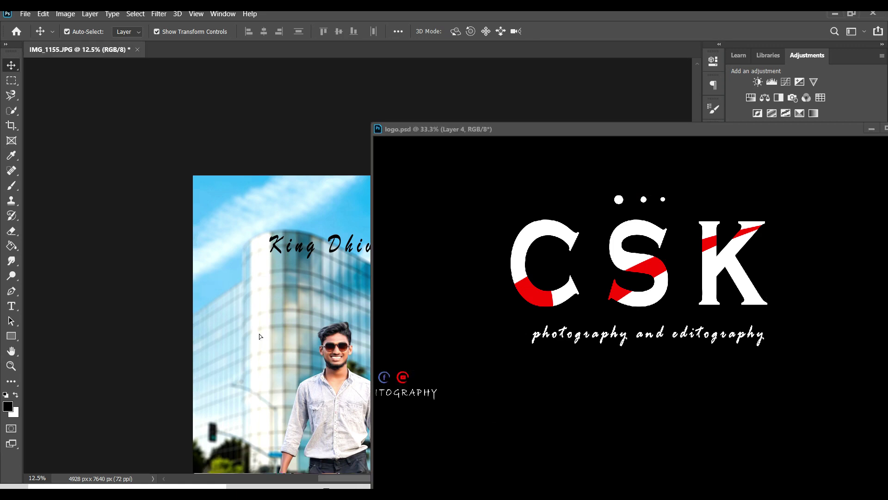
{"action": "left_click", "coordinate": [871, 129]}
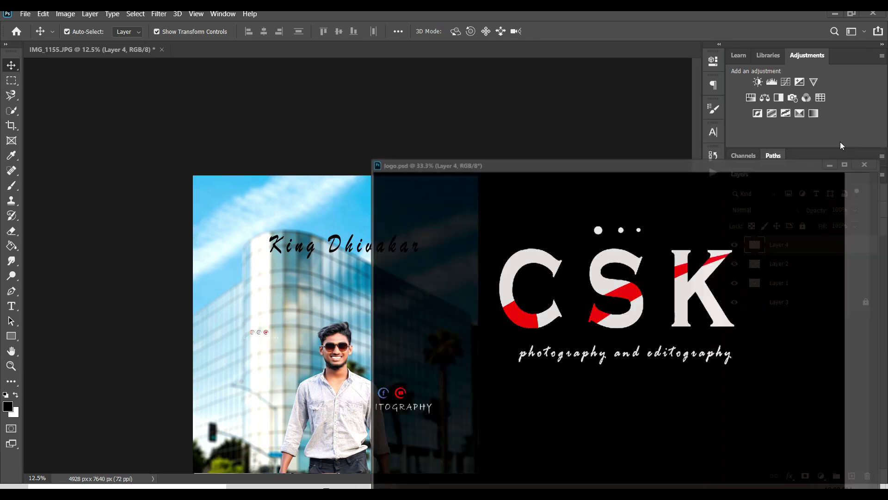
{"action": "key", "text": "ctrl+plus"}
{"action": "key", "text": "ctrl+plus"}
{"action": "key", "text": "ctrl"}
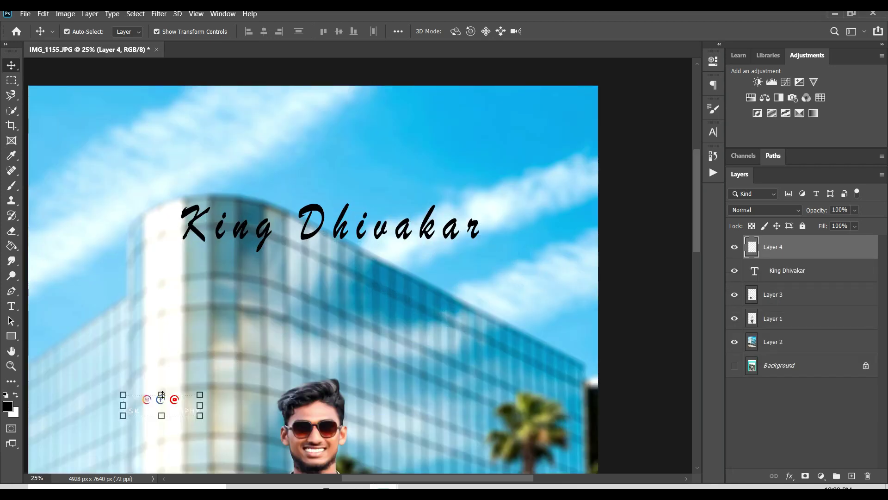
Scale up the CSK Editography logo, rotate it about 6.6°, and set it on the briefcase face.
{"action": "mouse_move", "coordinate": [162, 394]}
{"action": "left_mouse_down"}
{"action": "mouse_move", "coordinate": [518, 281]}
{"action": "mouse_move", "coordinate": [507, 350]}
{"action": "left_mouse_up"}
{"action": "key", "text": "Return"}
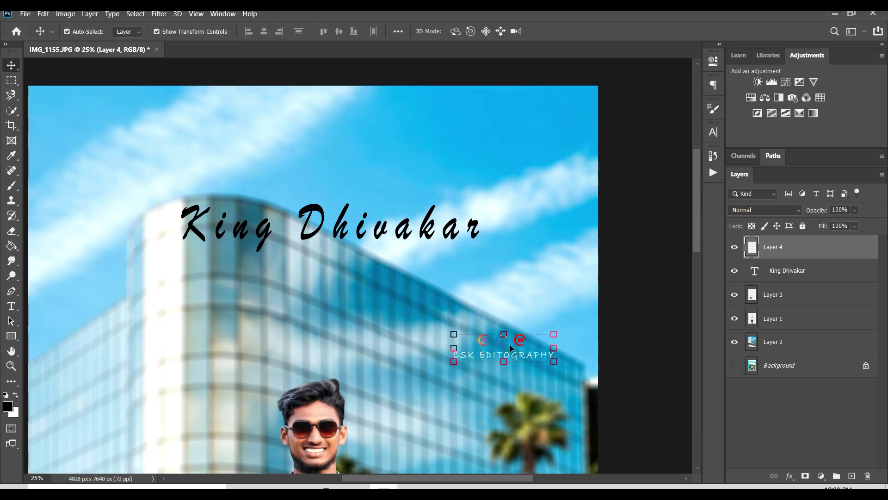
{"action": "key", "text": "ctrl+minus"}
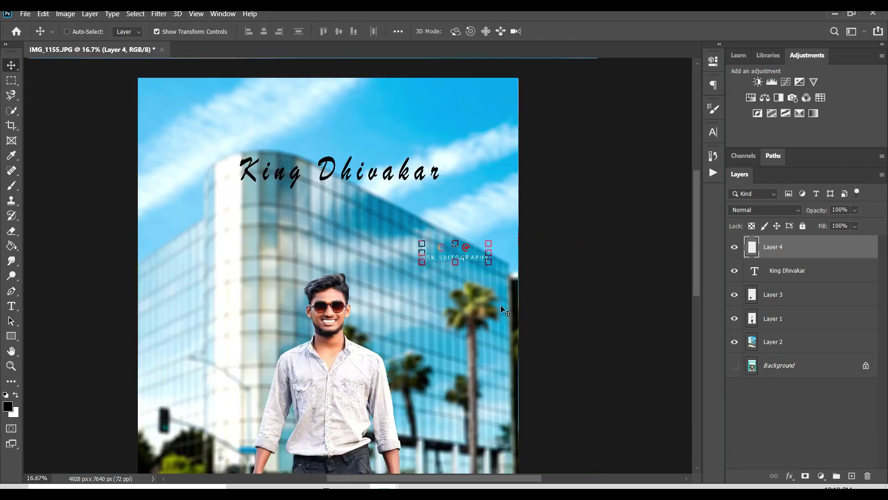
{"action": "key", "text": "ctrl+minus"}
{"action": "key", "text": "ctrl+minus"}
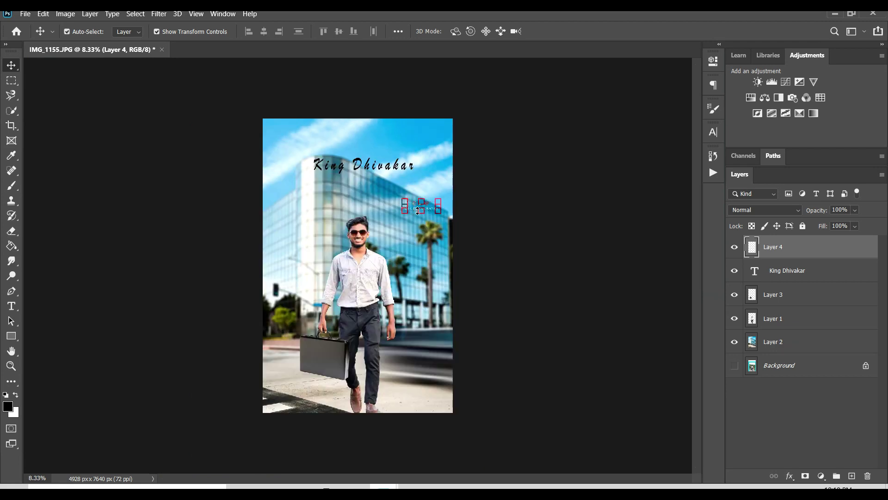
{"action": "mouse_move", "coordinate": [421, 211]}
{"action": "left_mouse_down"}
{"action": "mouse_move", "coordinate": [333, 364]}
{"action": "mouse_move", "coordinate": [327, 355]}
{"action": "left_mouse_up"}
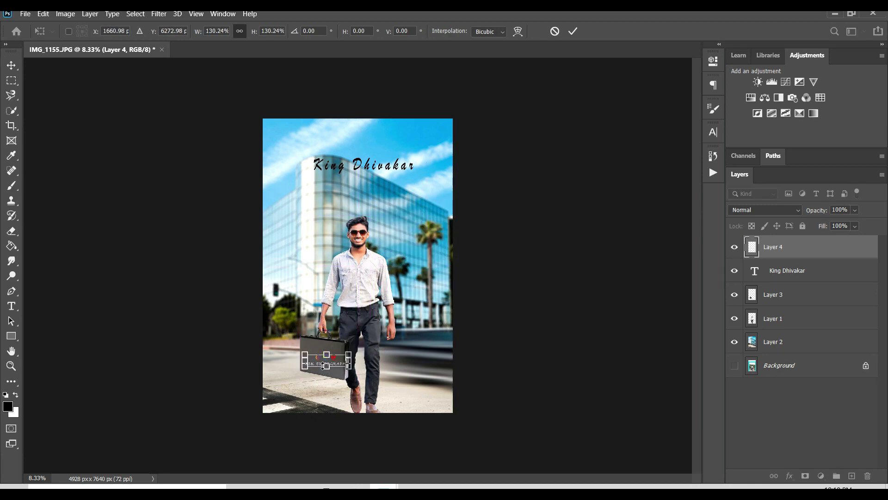
{"action": "key", "text": "ctrl+plus"}
{"action": "key", "text": "ctrl+plus"}
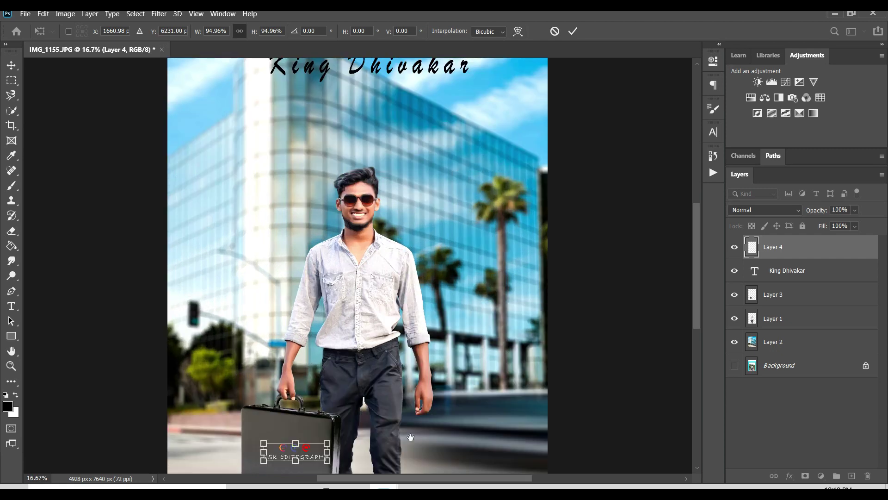
{"action": "key", "text": "ctrl+plus"}
{"action": "key", "text": "ctrl+plus"}
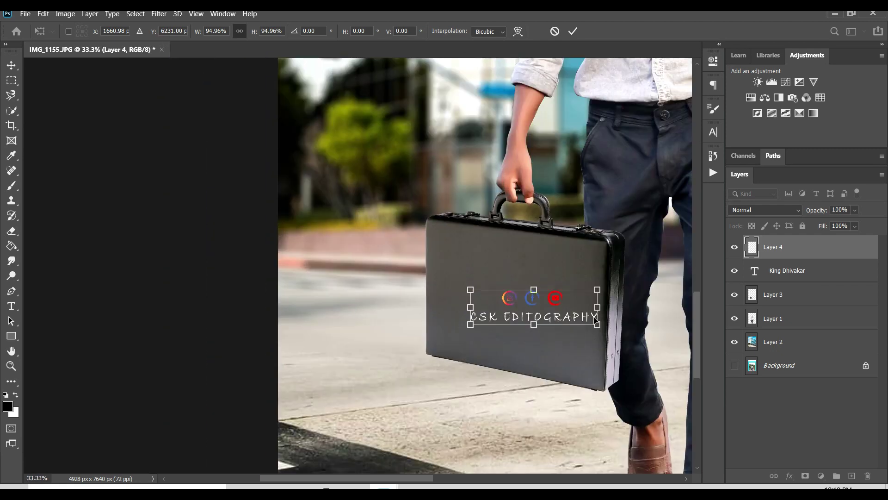
{"action": "left_click_drag", "start_coordinate": [608, 331], "coordinate": [605, 339]}
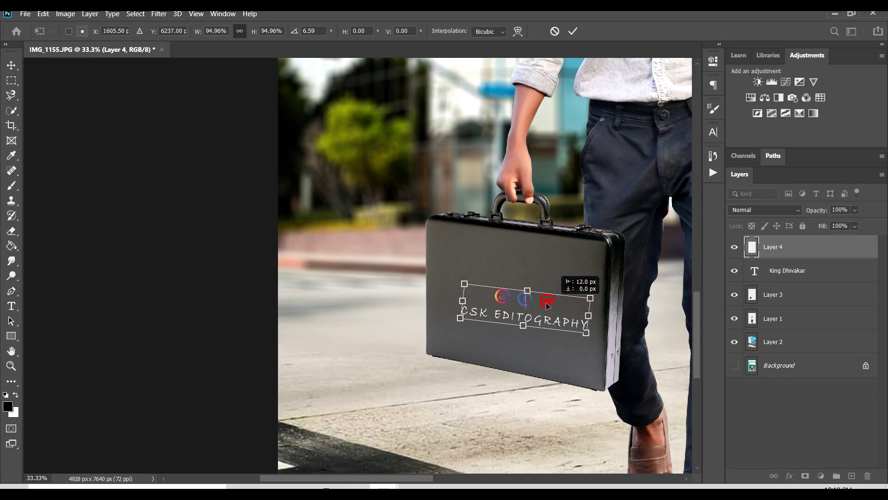
{"action": "left_click_drag", "start_coordinate": [553, 315], "coordinate": [534, 296]}
{"action": "key", "text": "Return"}
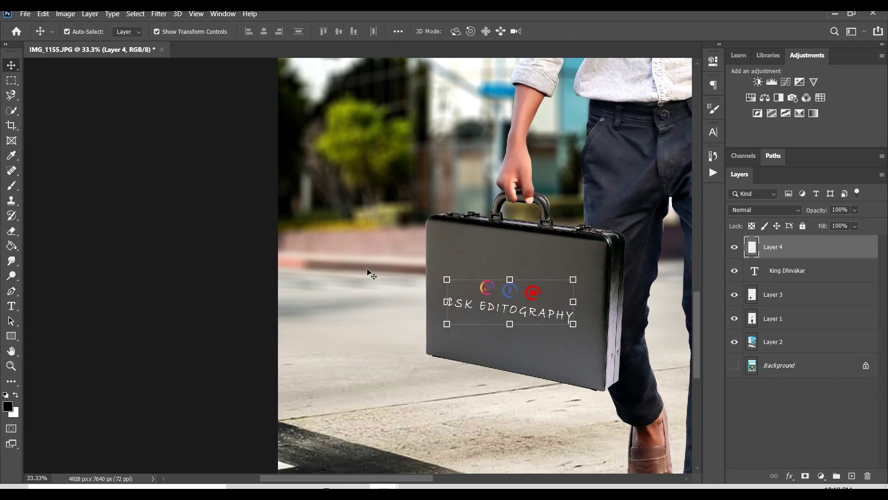
{"action": "left_click", "coordinate": [370, 274]}
Merge visible layers into Layer 4 and duplicate it as Layer 4 copy.
{"action": "key", "text": "ctrl+minus"}
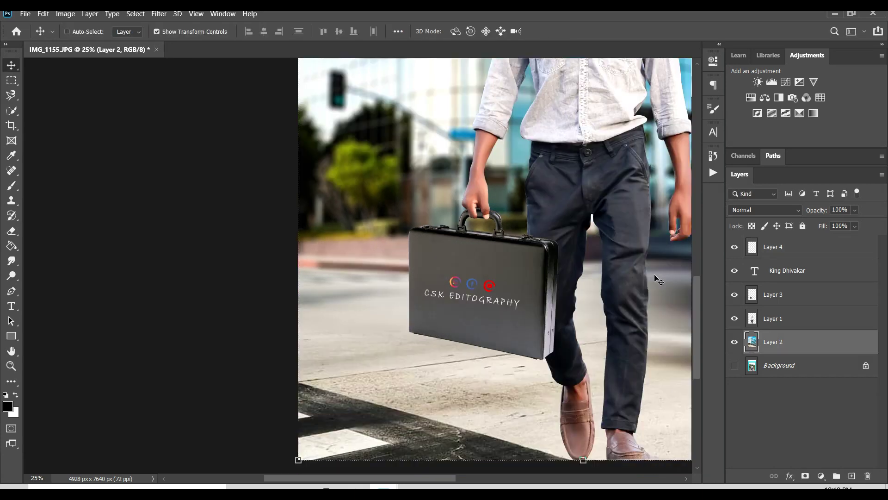
{"action": "key", "text": "ctrl+minus"}
{"action": "key", "text": "ctrl+minus"}
{"action": "key", "text": "ctrl+minus"}
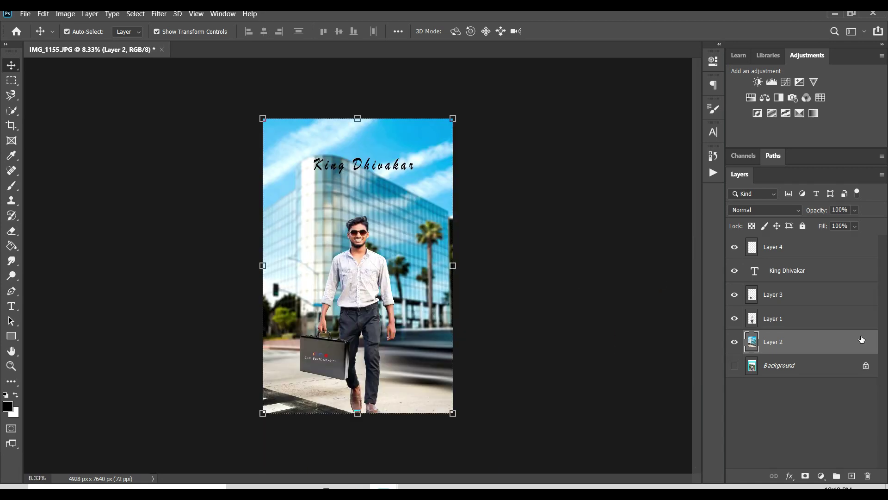
{"action": "left_click", "coordinate": [800, 254]}
{"action": "right_click", "coordinate": [795, 253]}
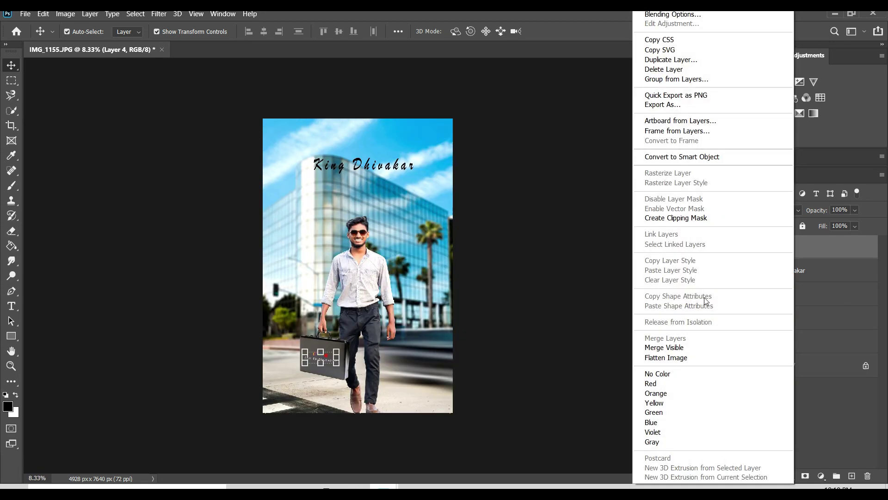
{"action": "left_click", "coordinate": [668, 348]}
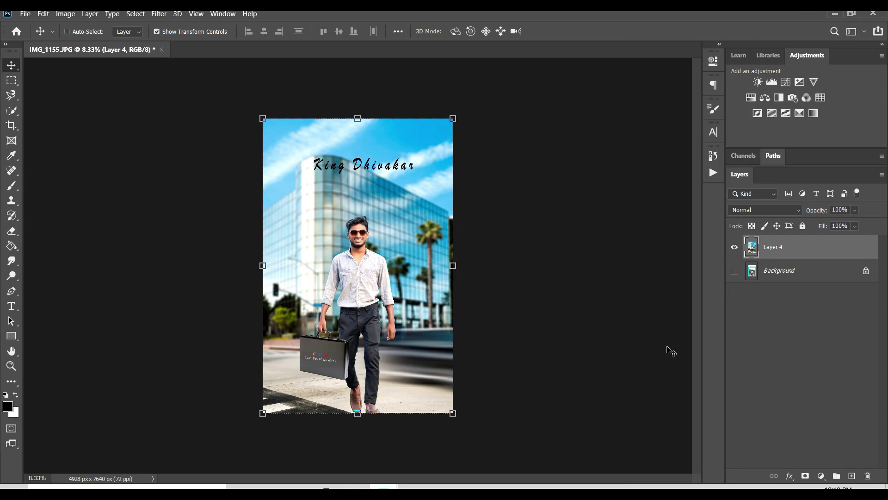
{"action": "key", "text": "ctrl+j"}
{"action": "key", "text": "ctrl+plus"}
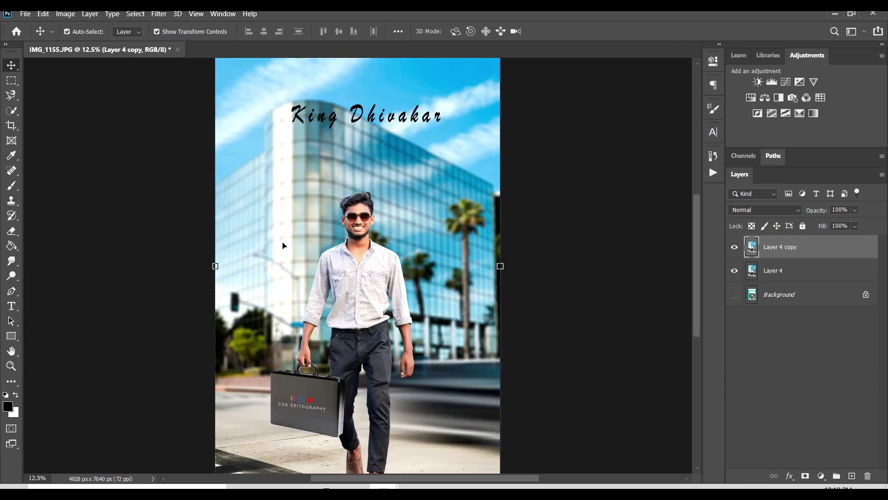
{"action": "key", "text": "ctrl+minus"}
{"action": "left_click", "coordinate": [159, 14]}
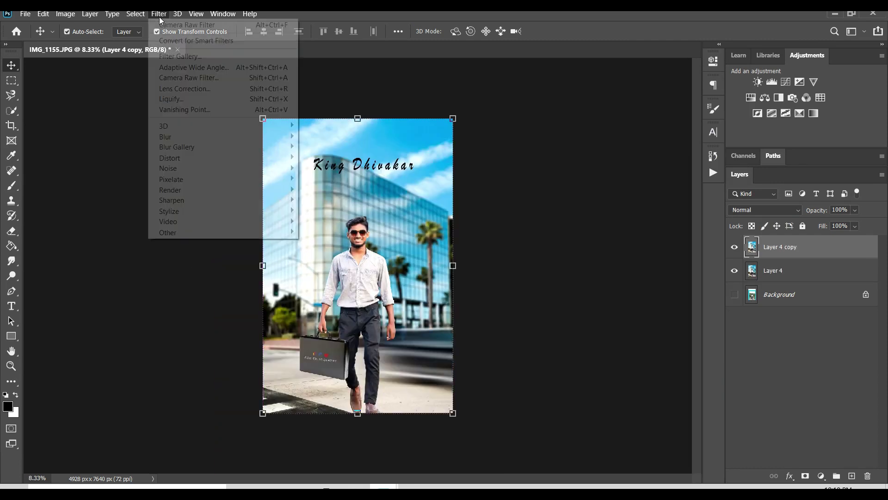
In Camera Raw, raise Clarity to +11 and lift Shadows +7, Whites +10, Blacks +9.
{"action": "left_click", "coordinate": [198, 78]}
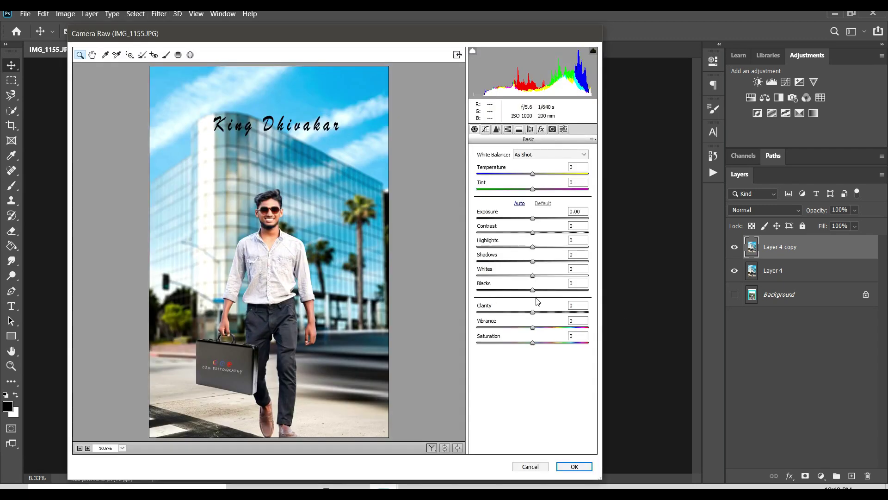
{"action": "left_click", "coordinate": [539, 312]}
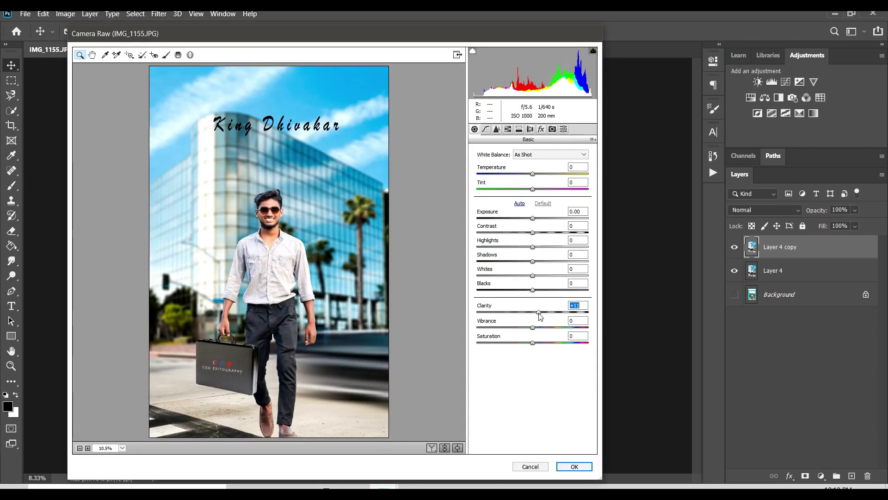
{"action": "left_click_drag", "start_coordinate": [532, 289], "coordinate": [538, 218]}
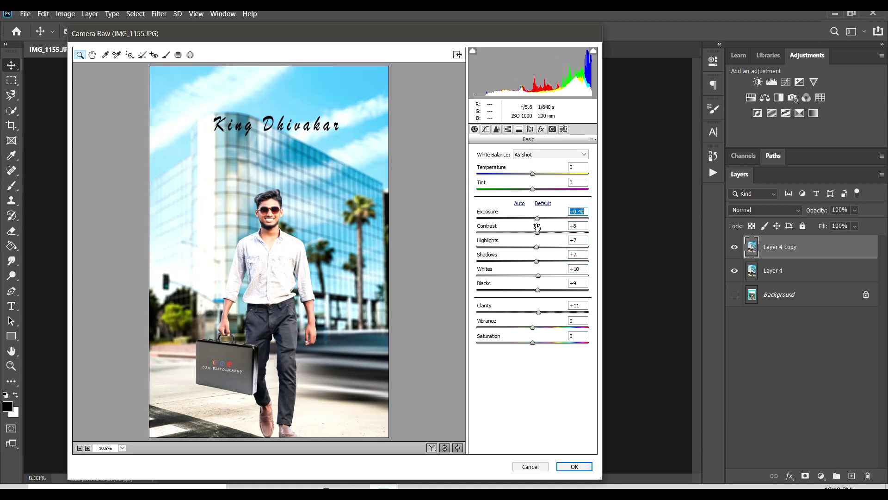
{"action": "type", "text": "0"}
Add lens-correction vignetting to darken the photo's edges.
{"action": "left_click", "coordinate": [507, 129]}
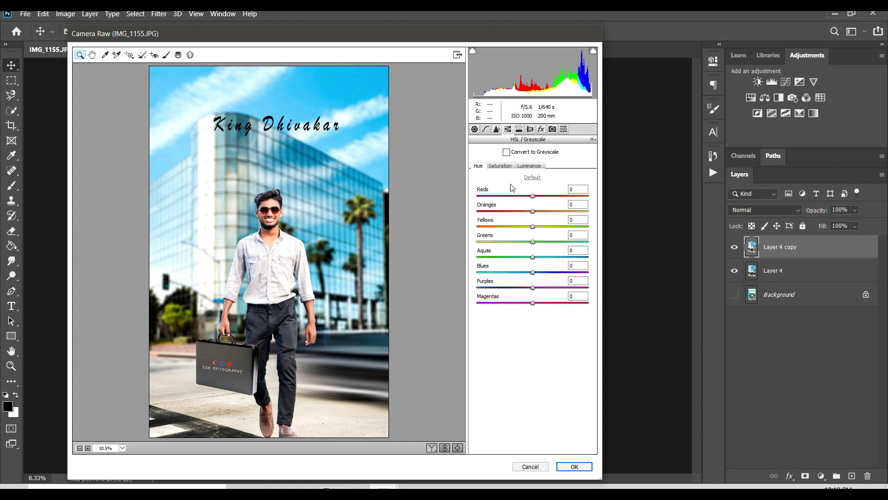
{"action": "left_click", "coordinate": [523, 166]}
{"action": "left_click", "coordinate": [519, 131]}
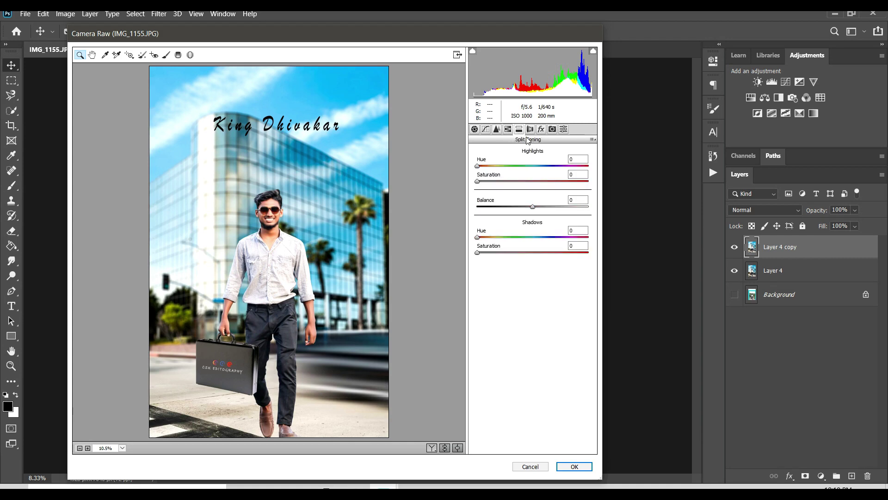
{"action": "left_click", "coordinate": [530, 129]}
{"action": "left_click_drag", "start_coordinate": [504, 336], "coordinate": [500, 340]}
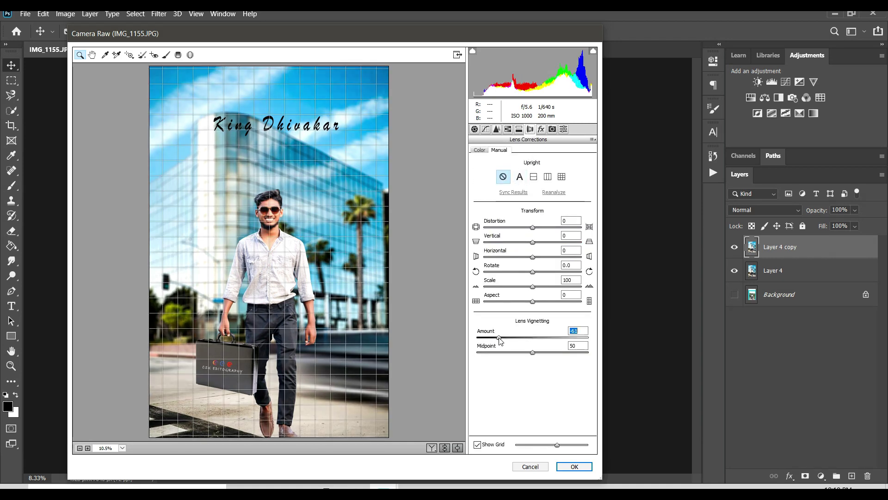
Add a -14 post-crop vignette and apply the Camera Raw grade to the layer.
{"action": "left_click", "coordinate": [541, 129]}
{"action": "mouse_move", "coordinate": [533, 248]}
{"action": "left_mouse_down"}
{"action": "mouse_move", "coordinate": [524, 248]}
{"action": "mouse_move", "coordinate": [528, 294]}
{"action": "mouse_move", "coordinate": [596, 318]}
{"action": "left_mouse_up"}
{"action": "left_click", "coordinate": [532, 279]}
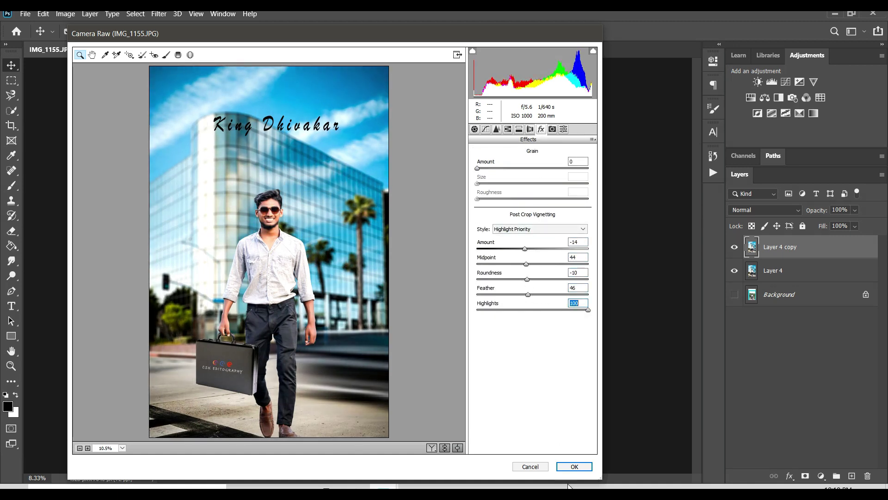
{"action": "left_click", "coordinate": [574, 467]}
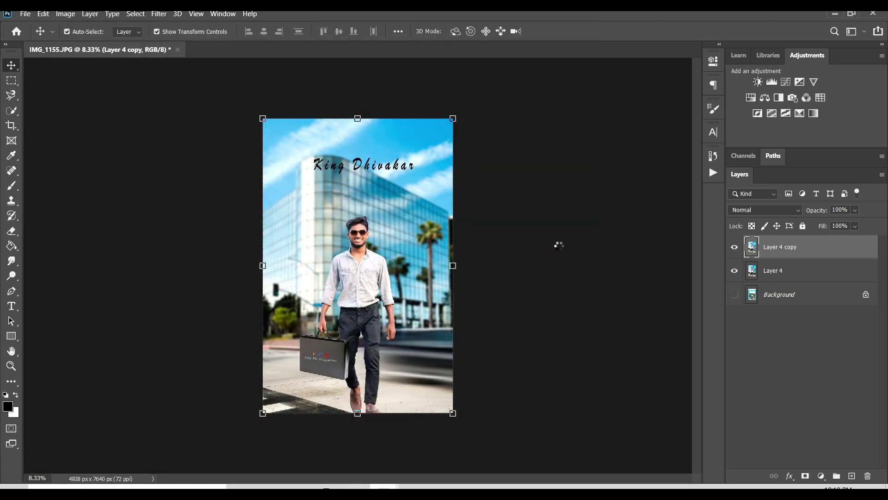
Merge Layer 4 copy down into Layer 4, then toggle Layer 4's visibility to compare before and after.
{"action": "right_click", "coordinate": [787, 253]}
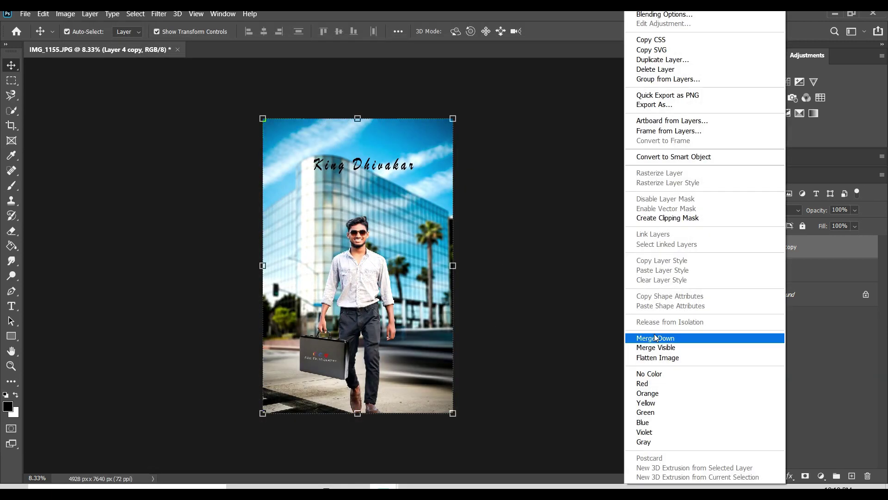
{"action": "left_click", "coordinate": [658, 339]}
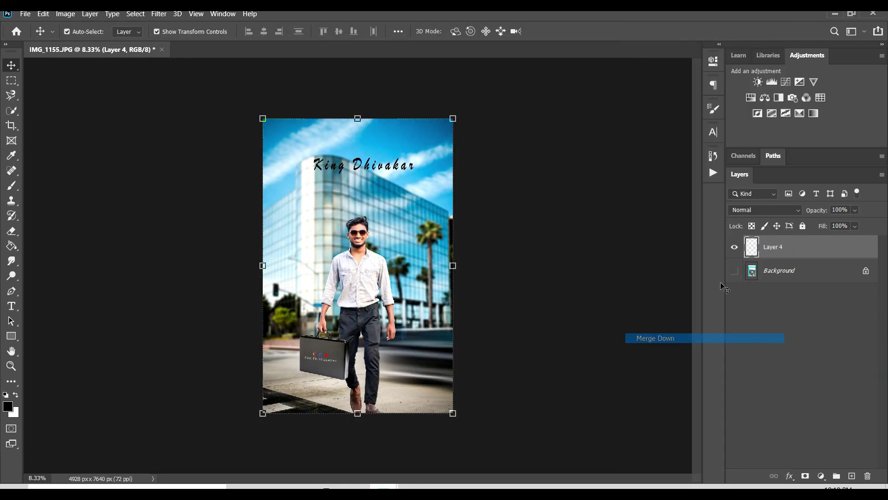
{"action": "left_click", "coordinate": [736, 249]}
{"action": "left_click", "coordinate": [735, 249]}
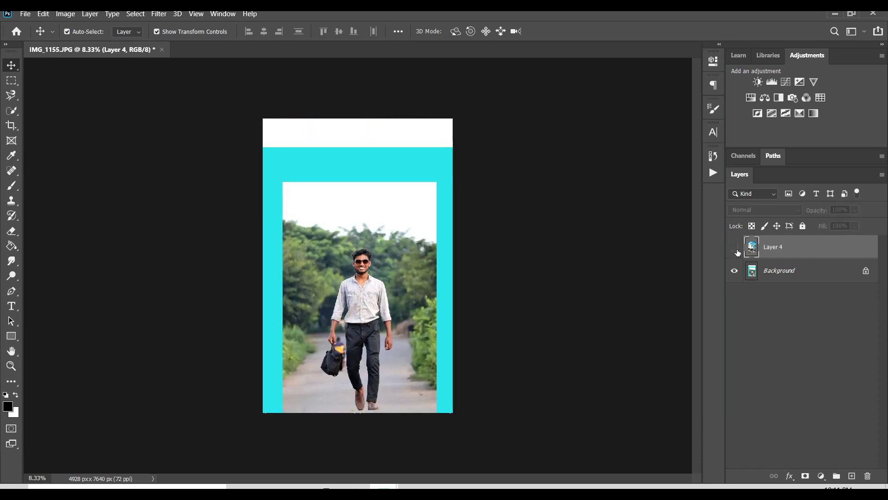
{"action": "left_click", "coordinate": [736, 248]}
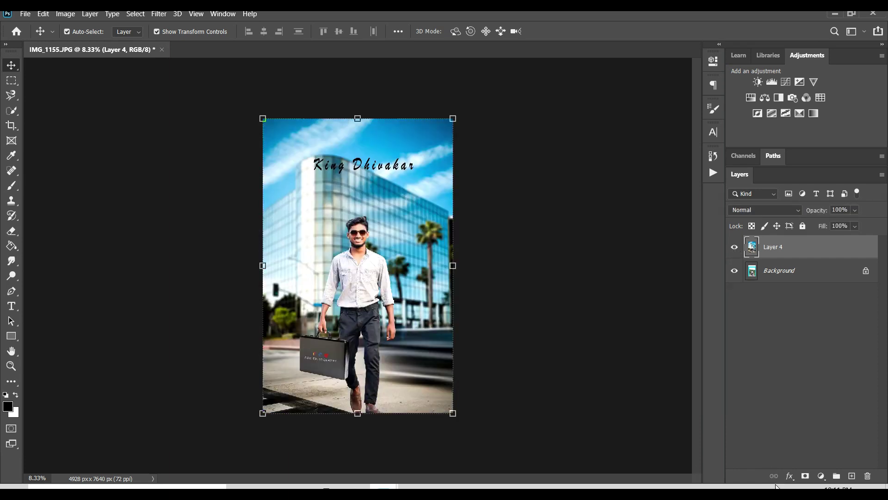
{"action": "left_click", "coordinate": [735, 487]}
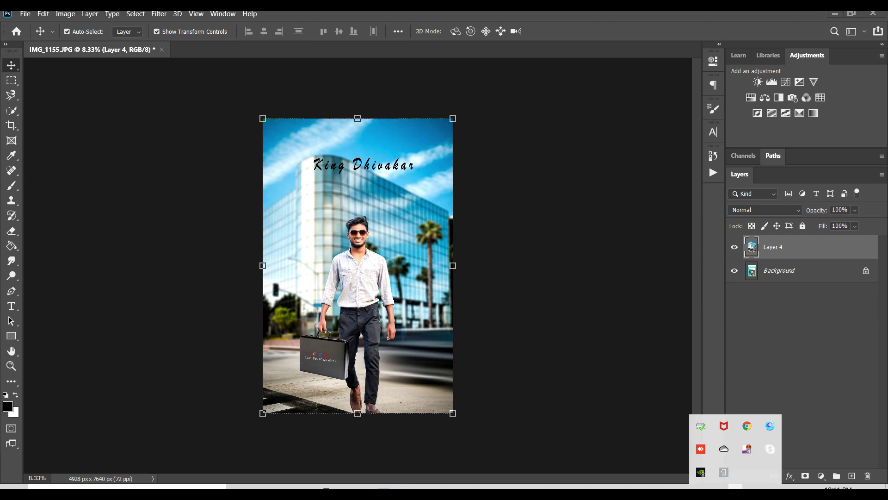
{"action": "right_click", "coordinate": [748, 449]}
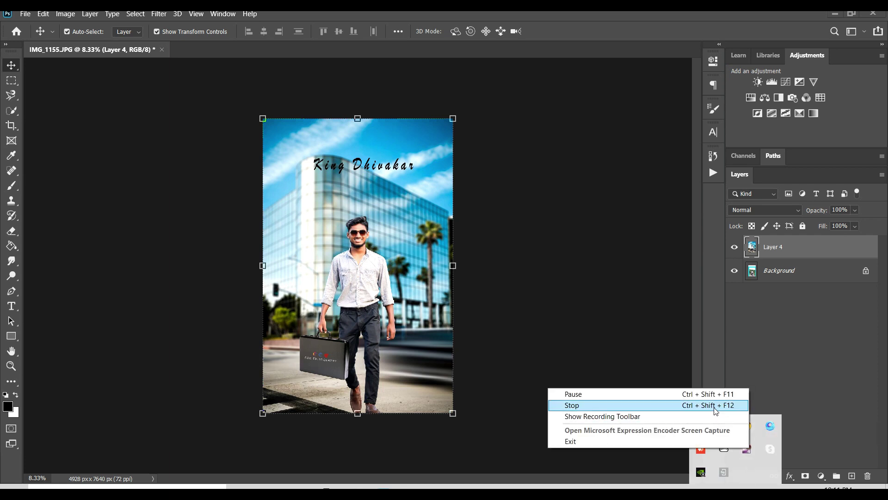